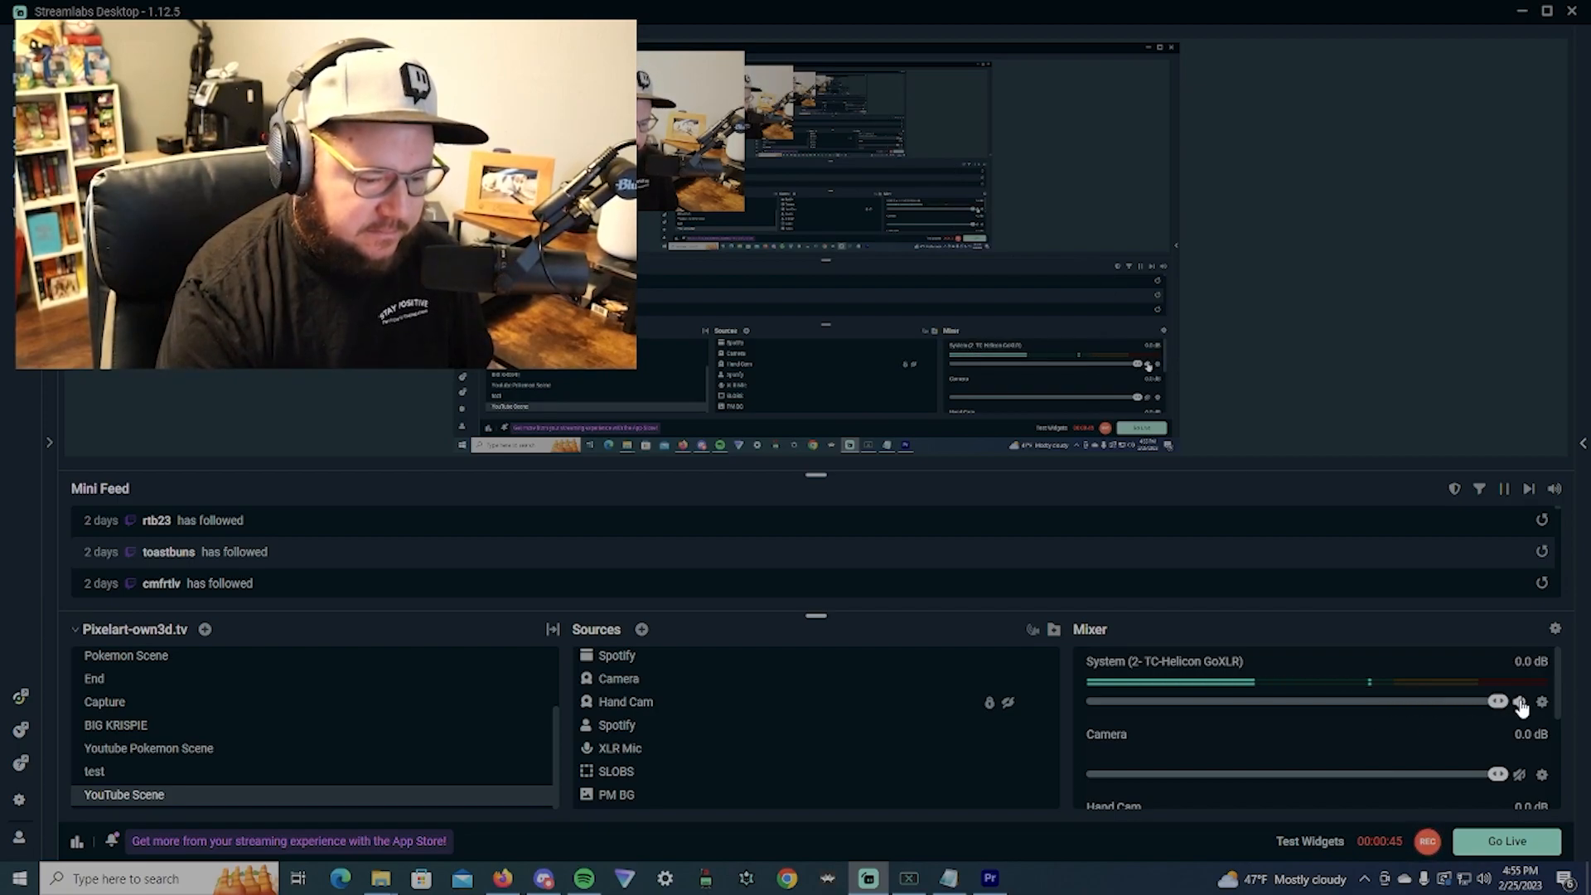
{"action": "scroll", "coordinate": [1523, 706], "scroll_direction": "down", "scroll_amount": 3}
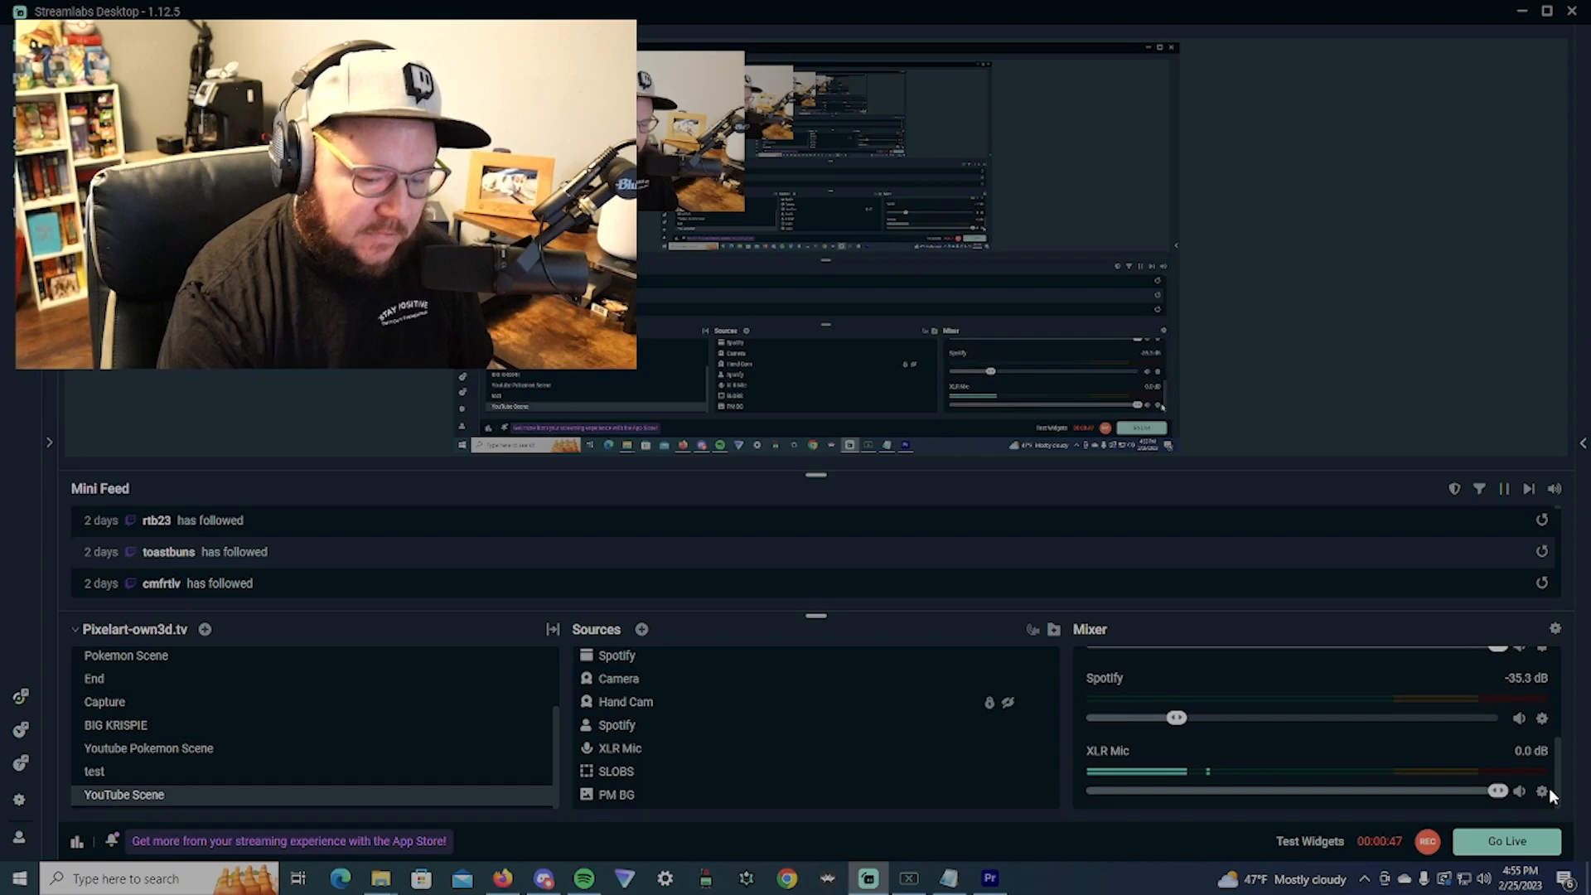
{"action": "scroll", "coordinate": [1369, 708], "scroll_direction": "up", "scroll_amount": 3}
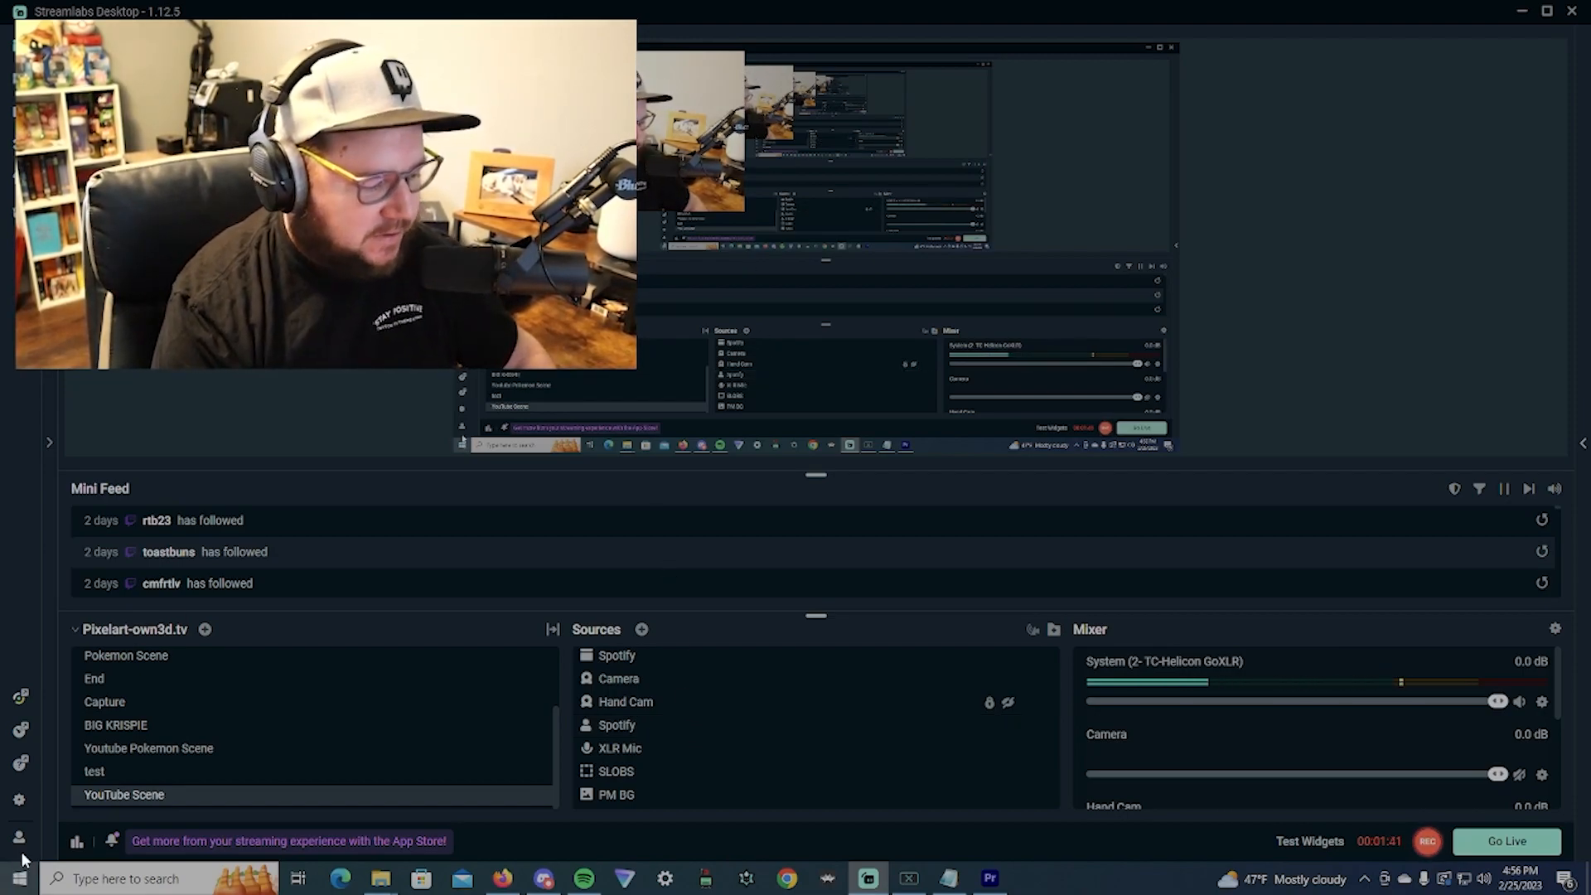
Step: Review the Output settings' Recording, Audio and Streaming sections, showing Twitch VOD on track 2
{"action": "left_click", "coordinate": [18, 805]}
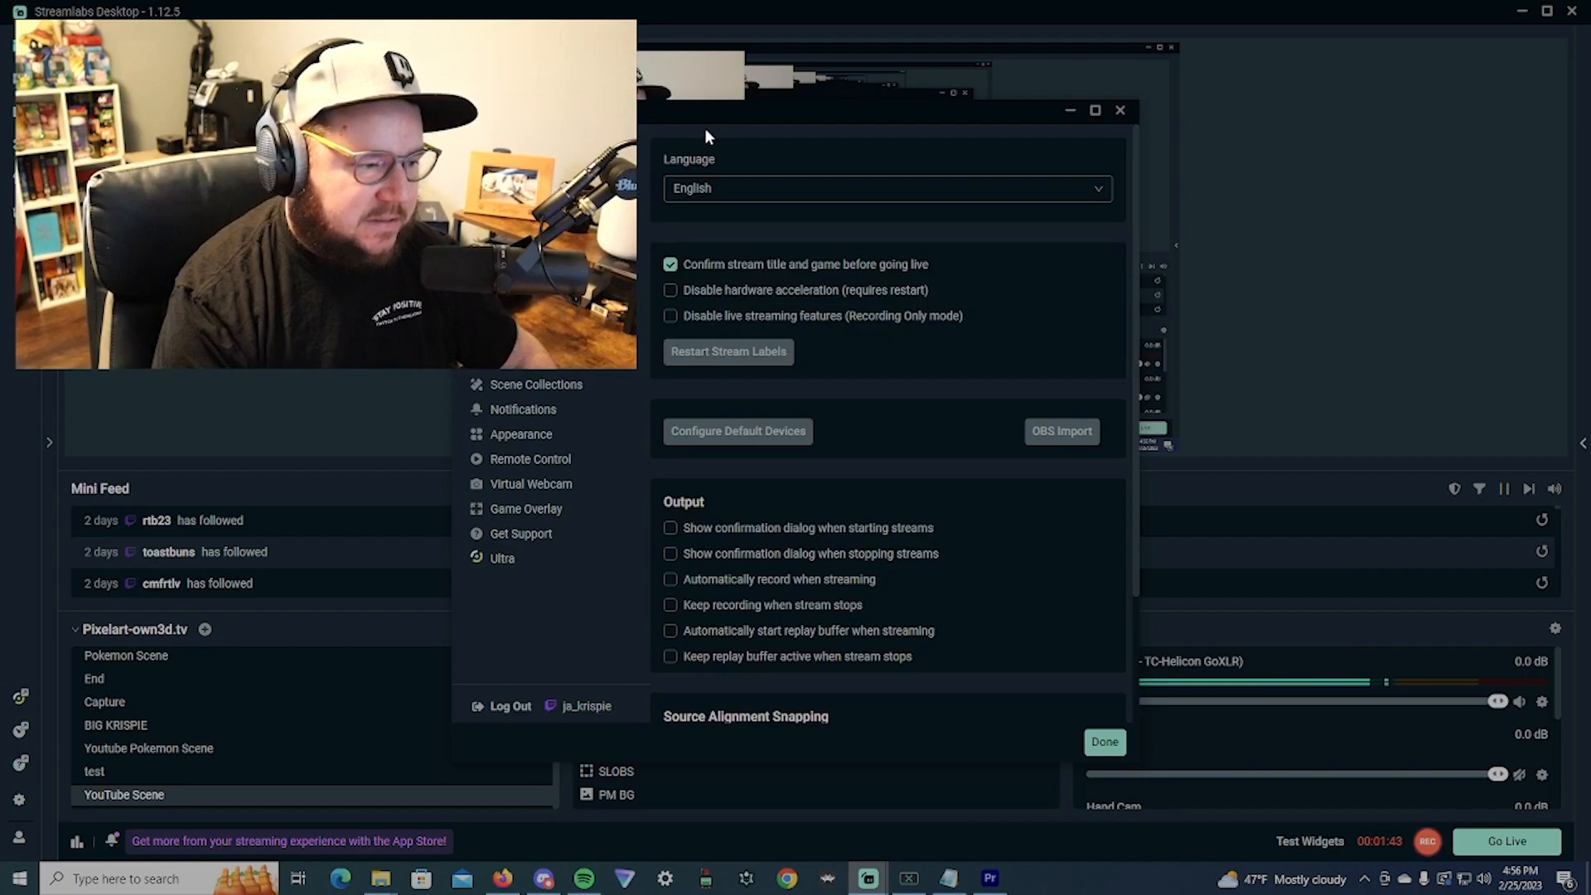
{"action": "mouse_move", "coordinate": [706, 128]}
{"action": "left_mouse_down"}
{"action": "mouse_move", "coordinate": [917, 159]}
{"action": "mouse_move", "coordinate": [712, 109]}
{"action": "left_mouse_up"}
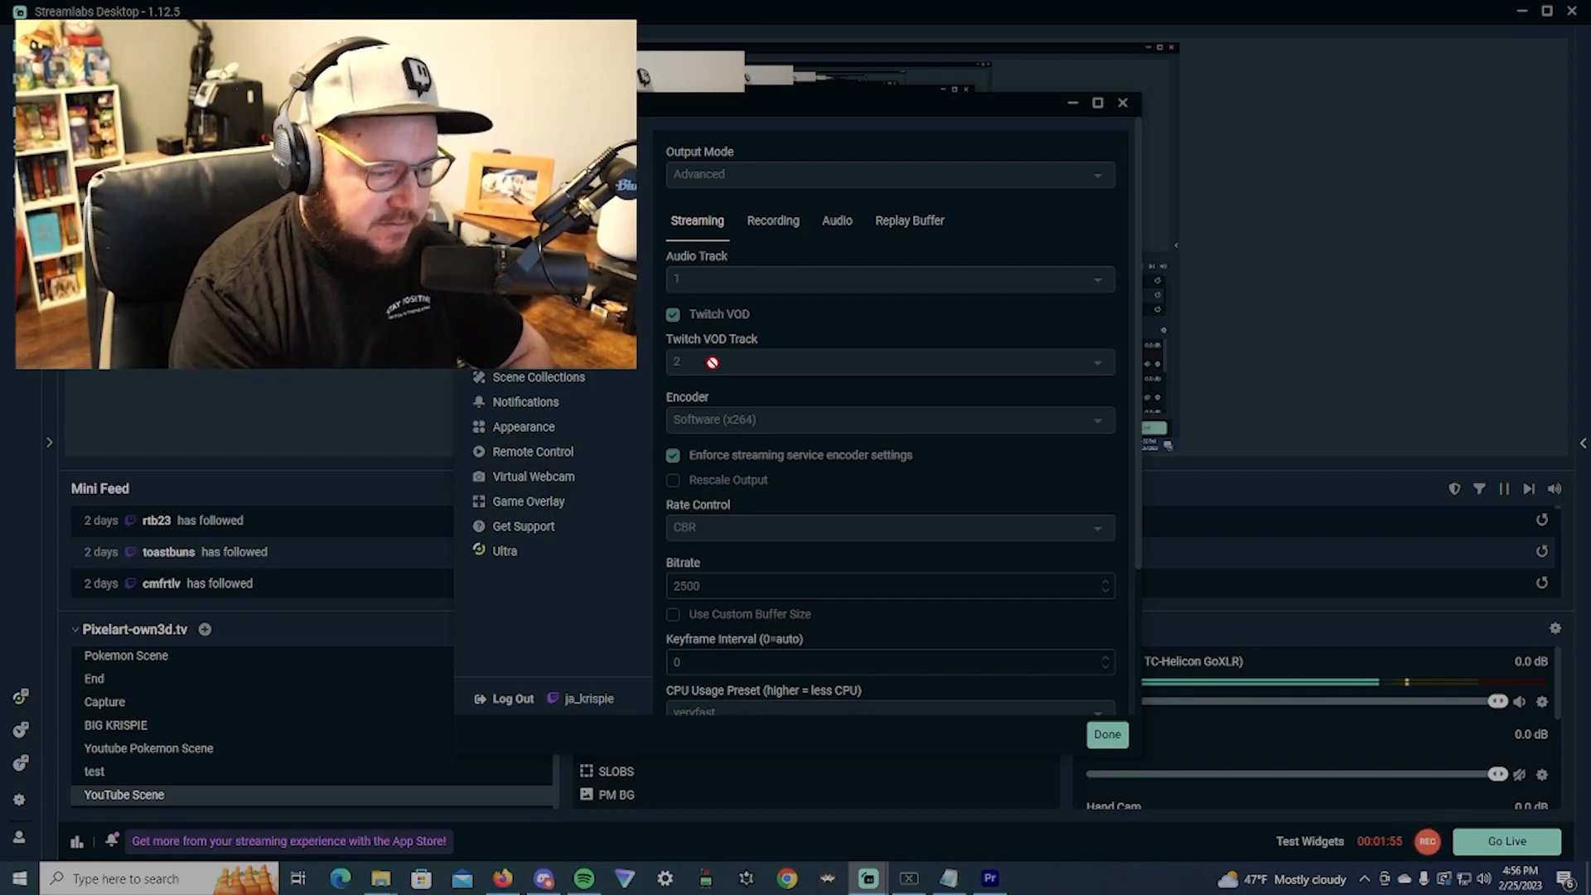
{"action": "left_click", "coordinate": [773, 220]}
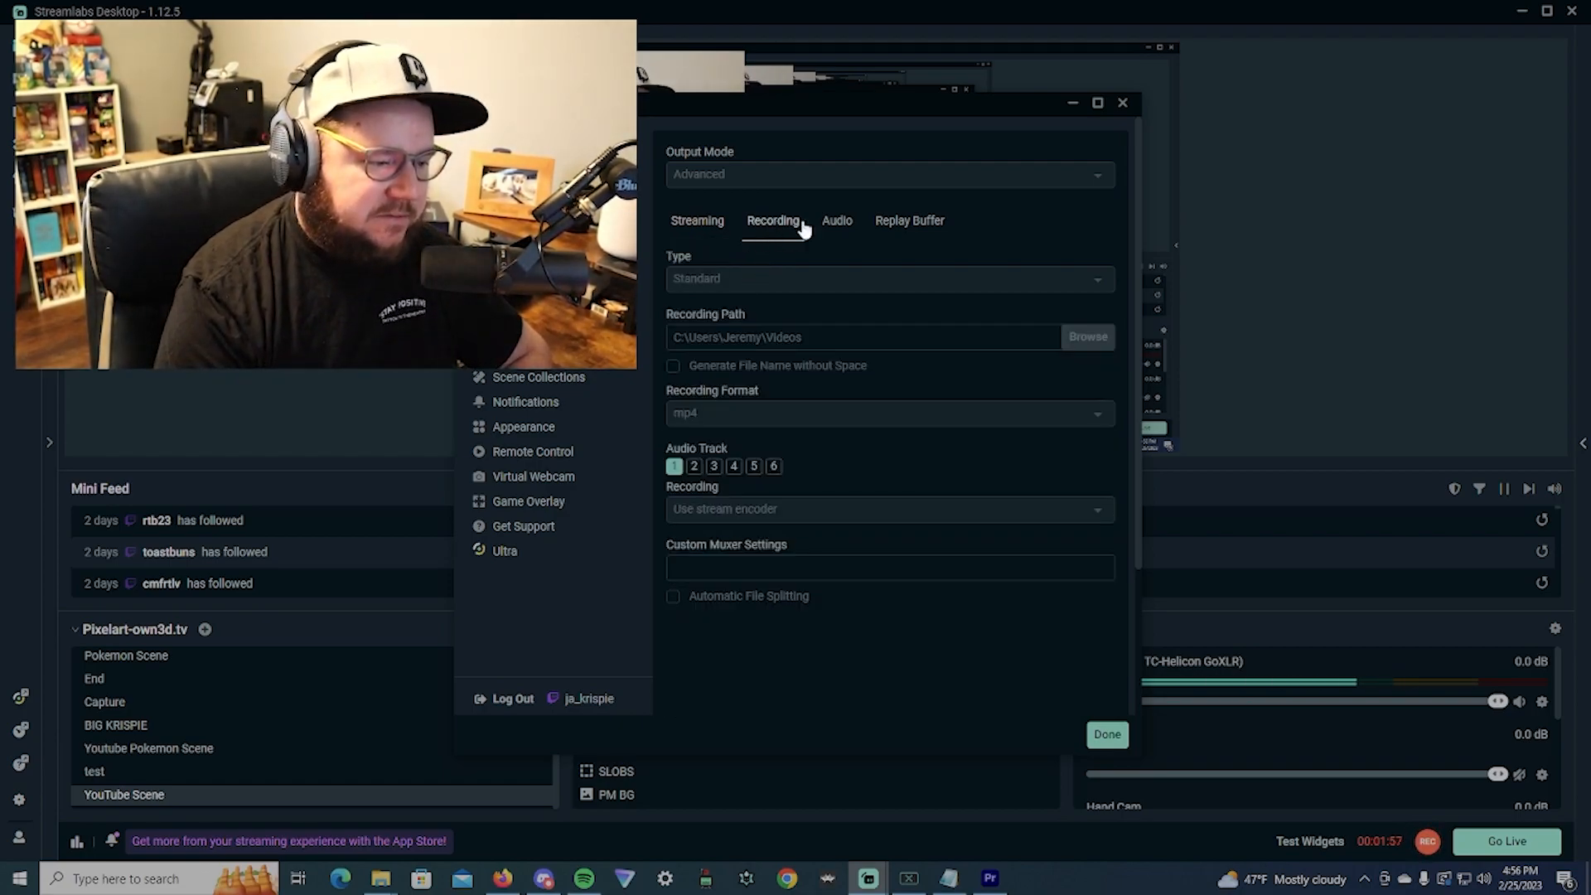
{"action": "left_click", "coordinate": [841, 221]}
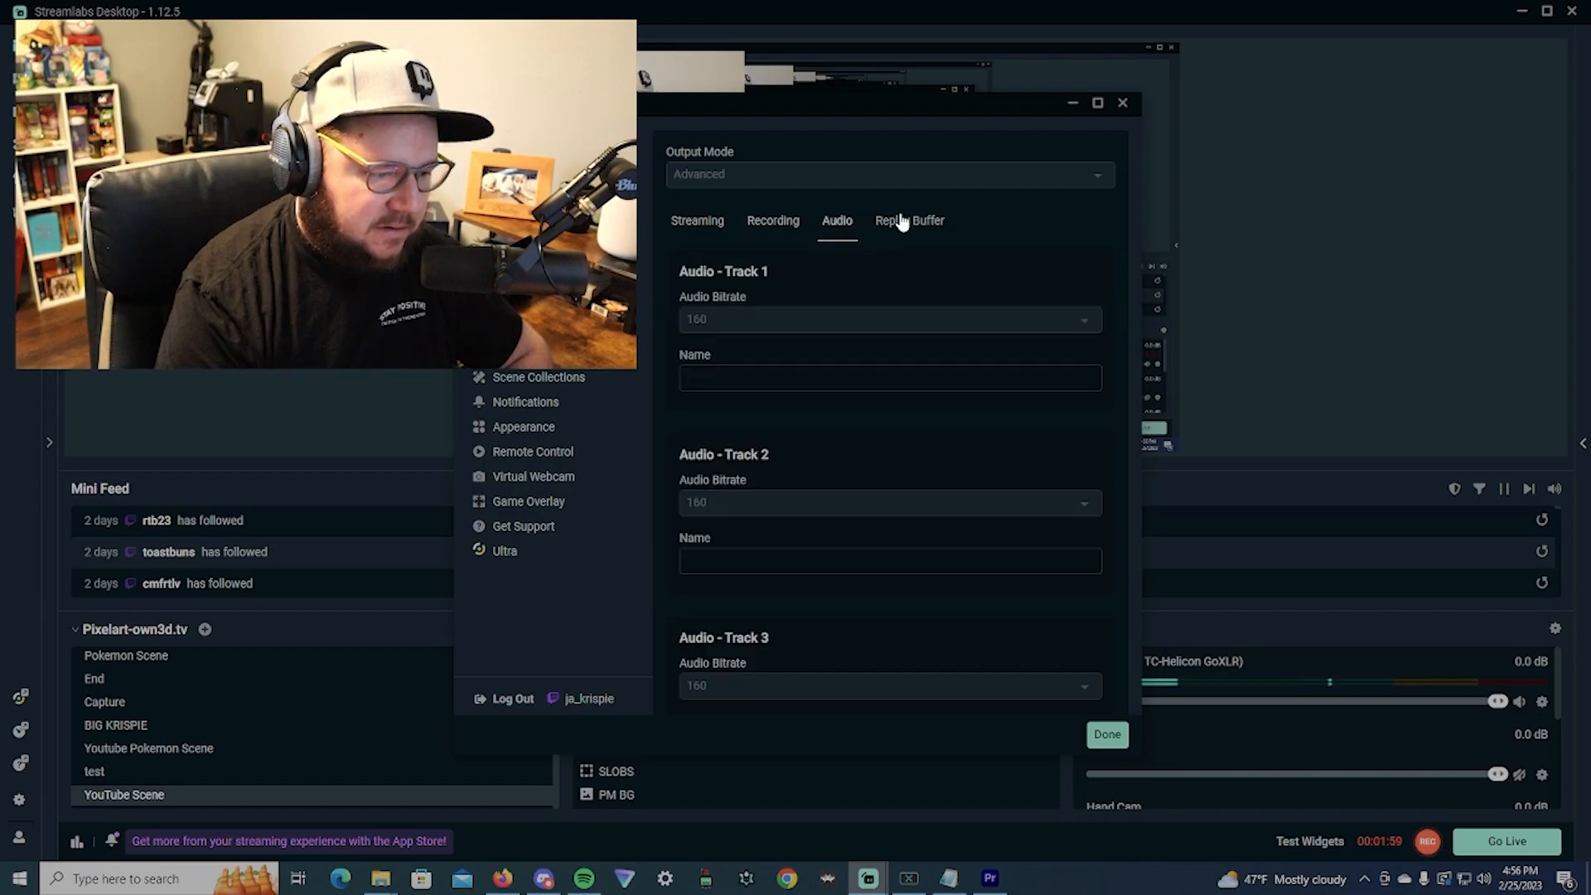
{"action": "left_click", "coordinate": [772, 220]}
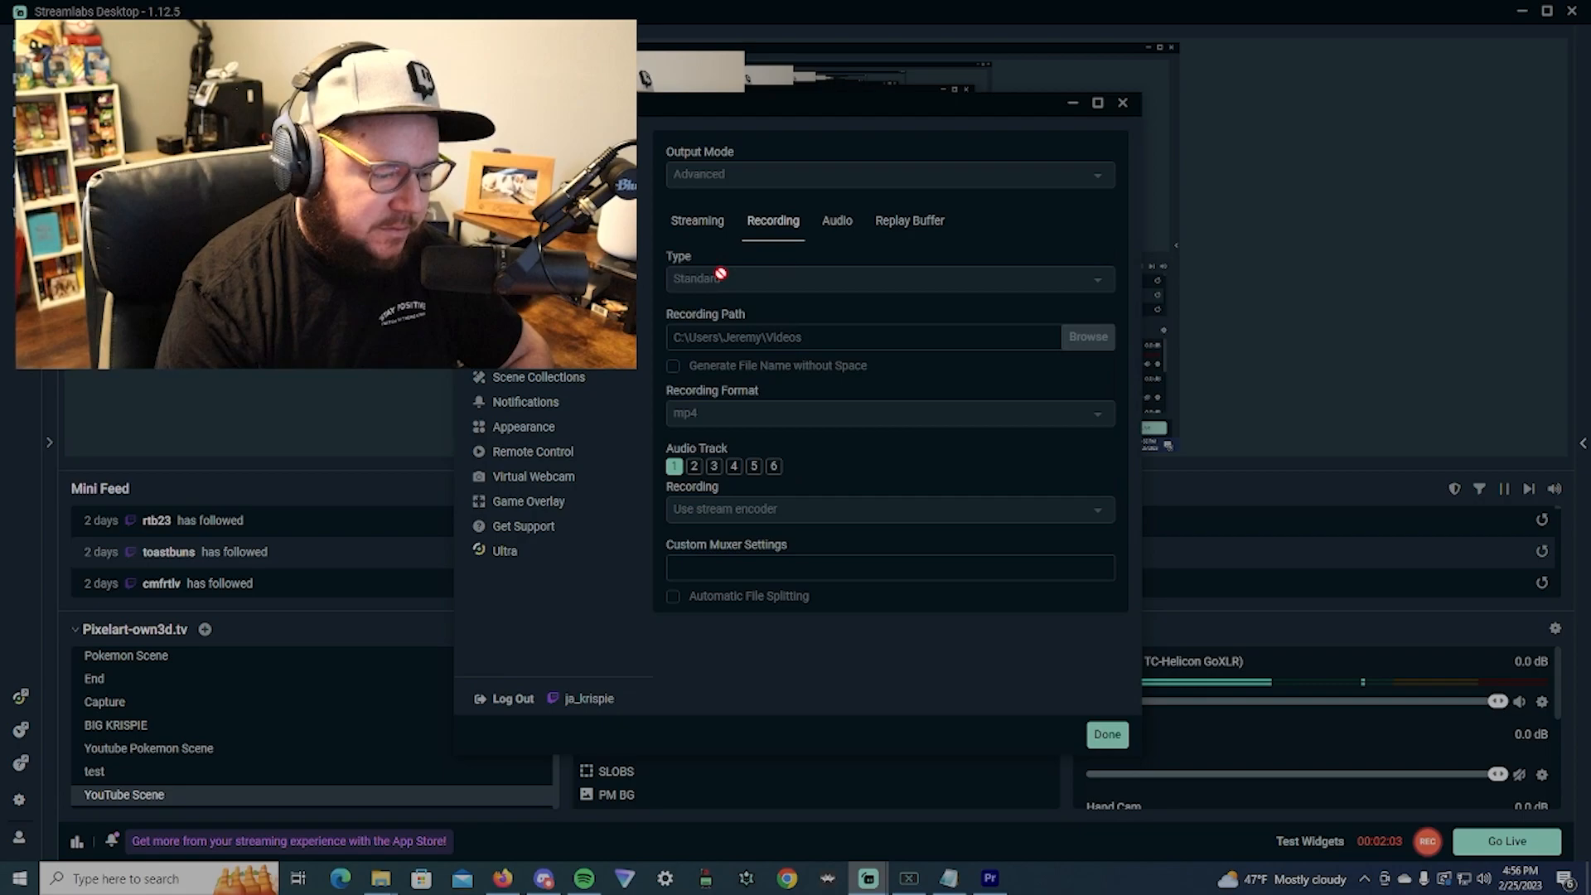
{"action": "left_click", "coordinate": [696, 224]}
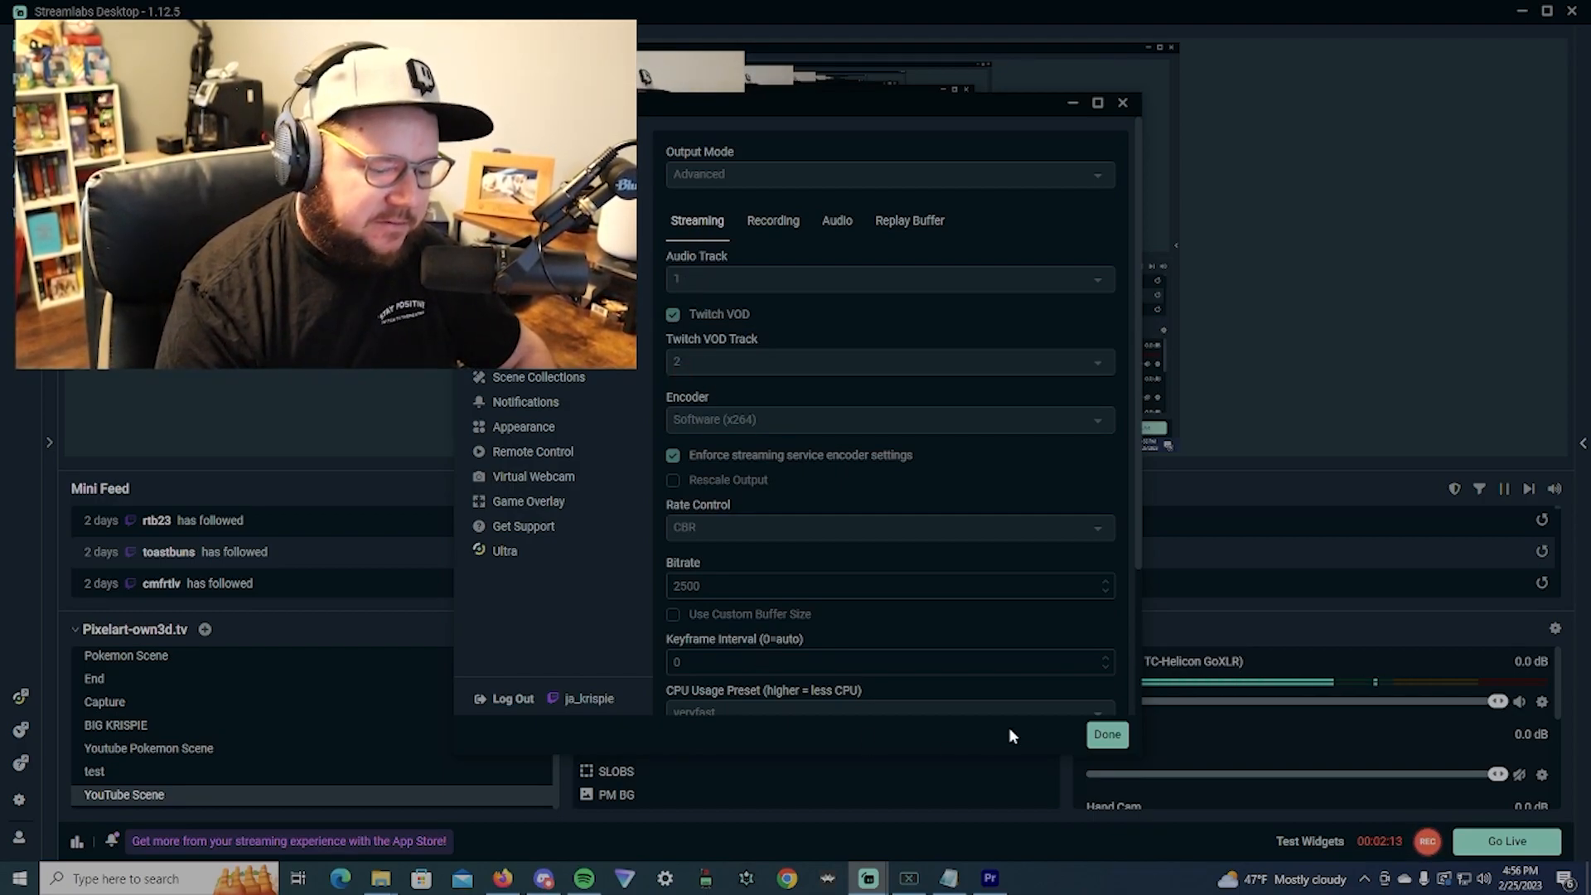
Step: Leave the settings via Done and show the Mixer's Advanced Audio Settings with Spotify collapsed
{"action": "left_click", "coordinate": [1107, 735]}
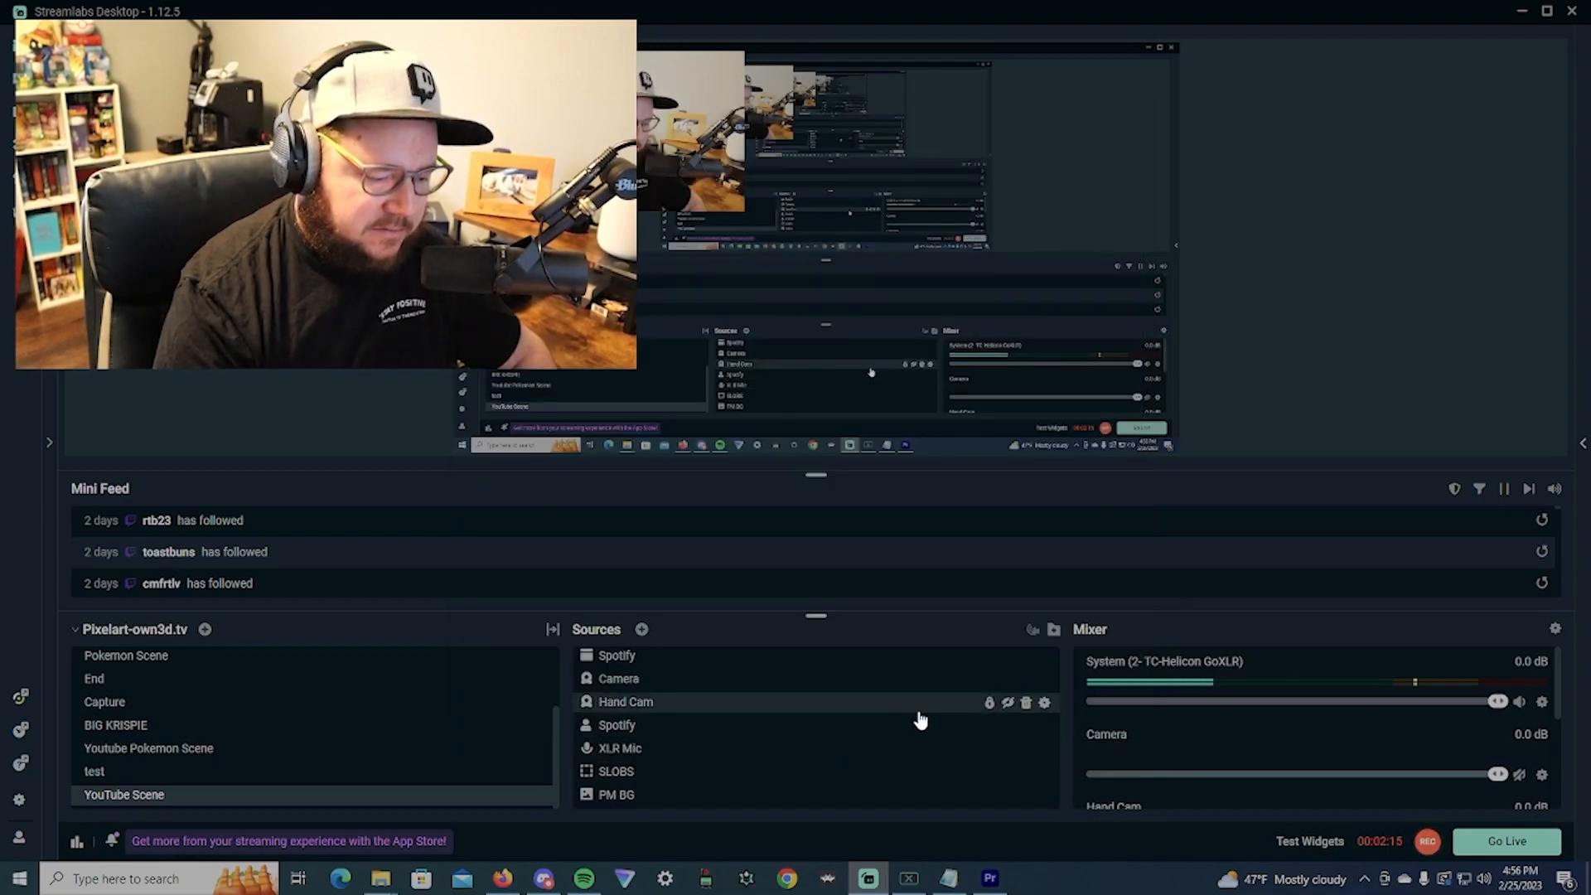
{"action": "left_click", "coordinate": [1045, 727]}
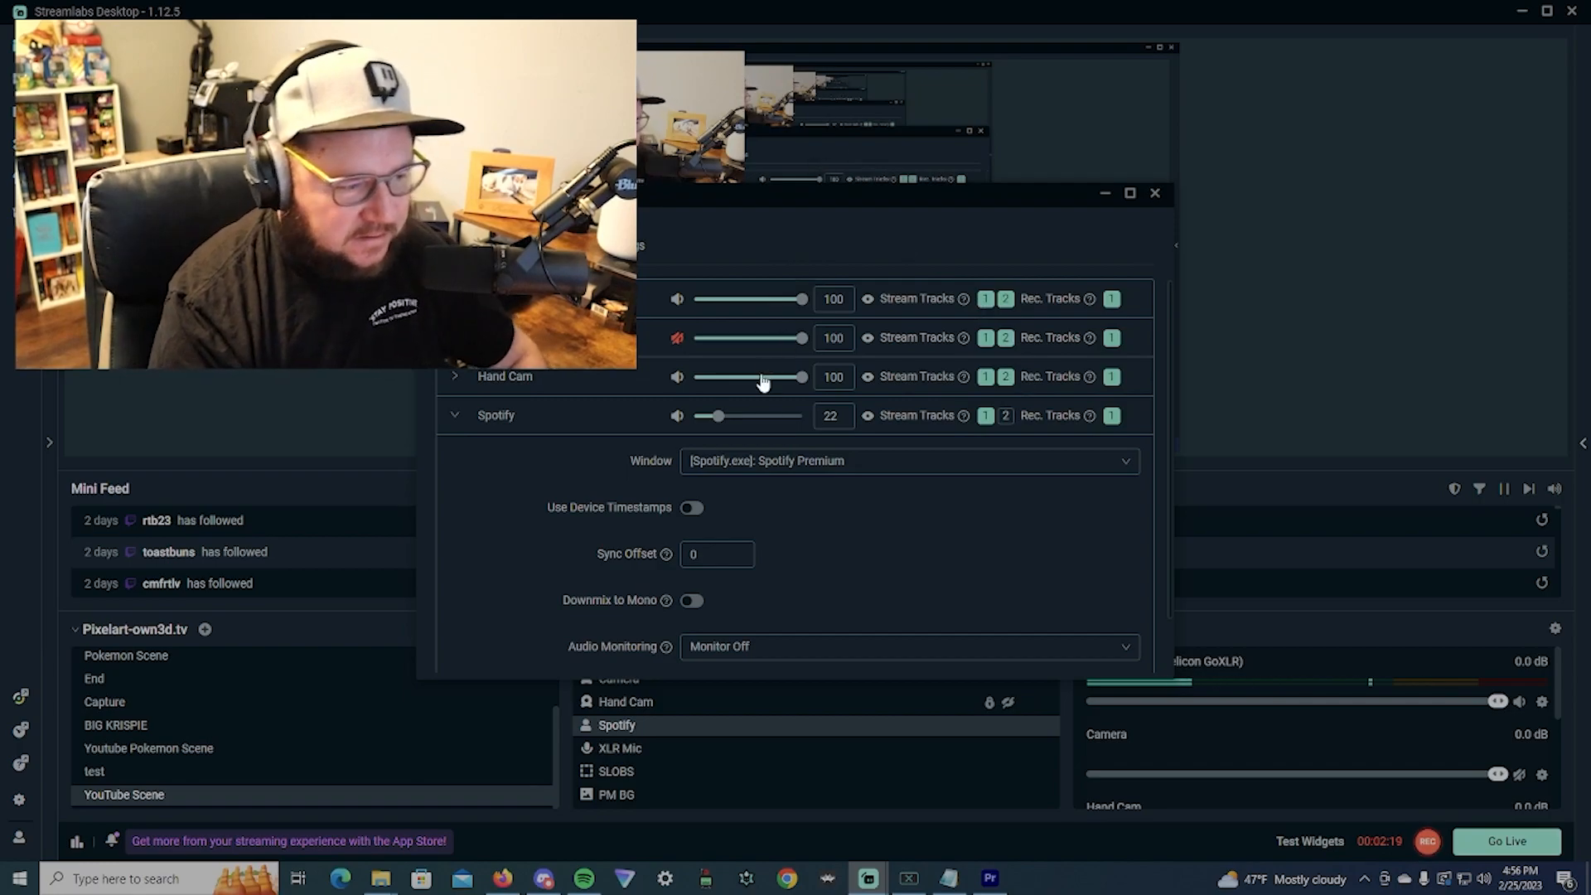
{"action": "left_click", "coordinate": [1155, 192]}
{"action": "mouse_move", "coordinate": [746, 724]}
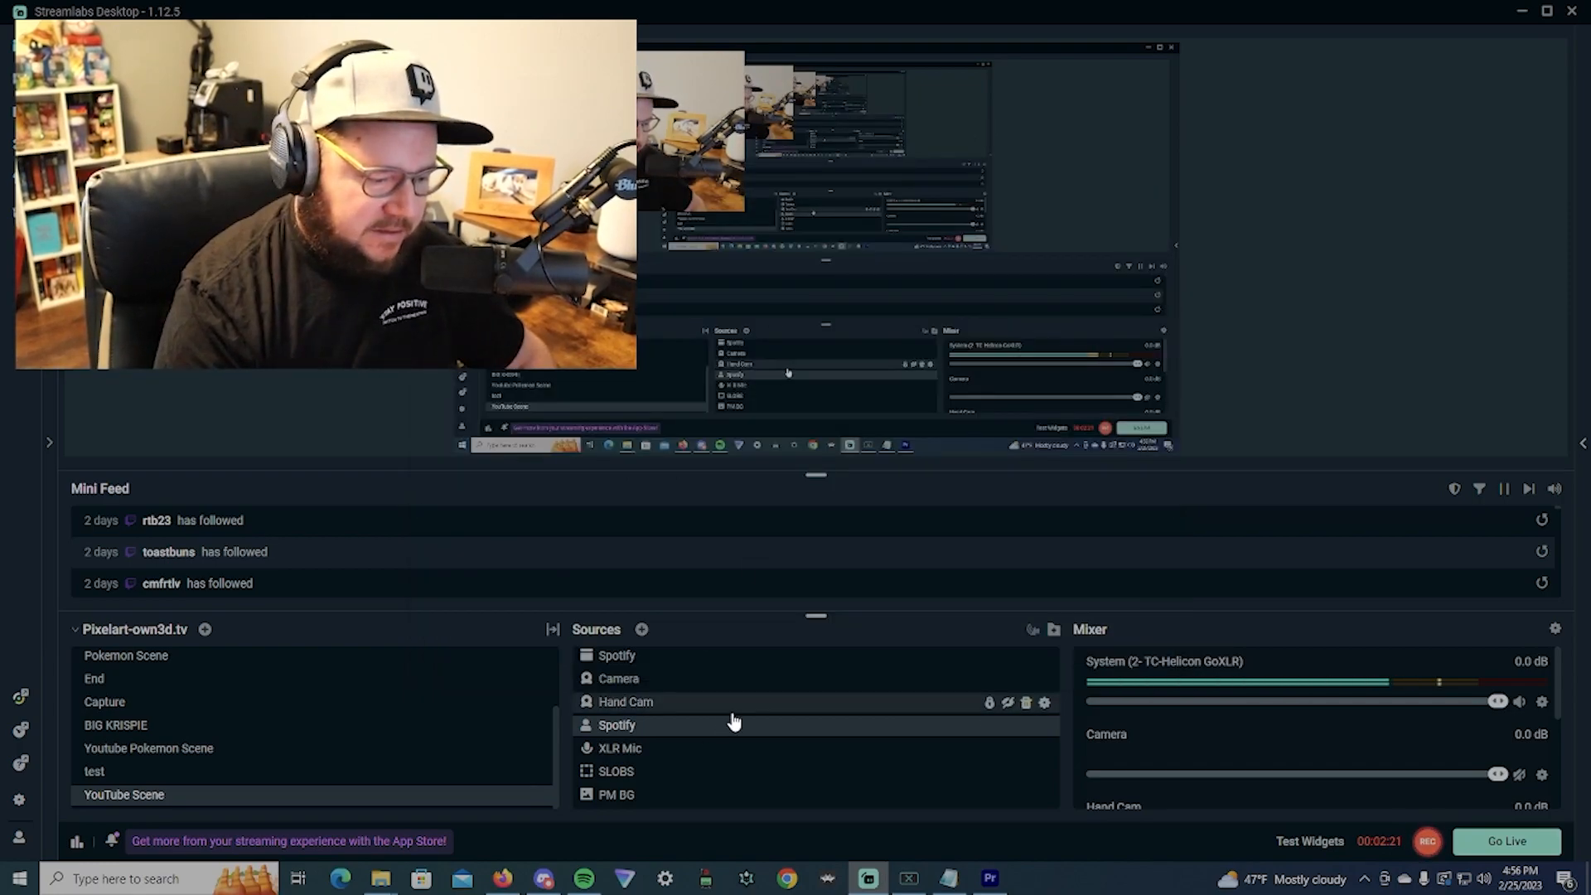
{"action": "left_click", "coordinate": [1046, 730]}
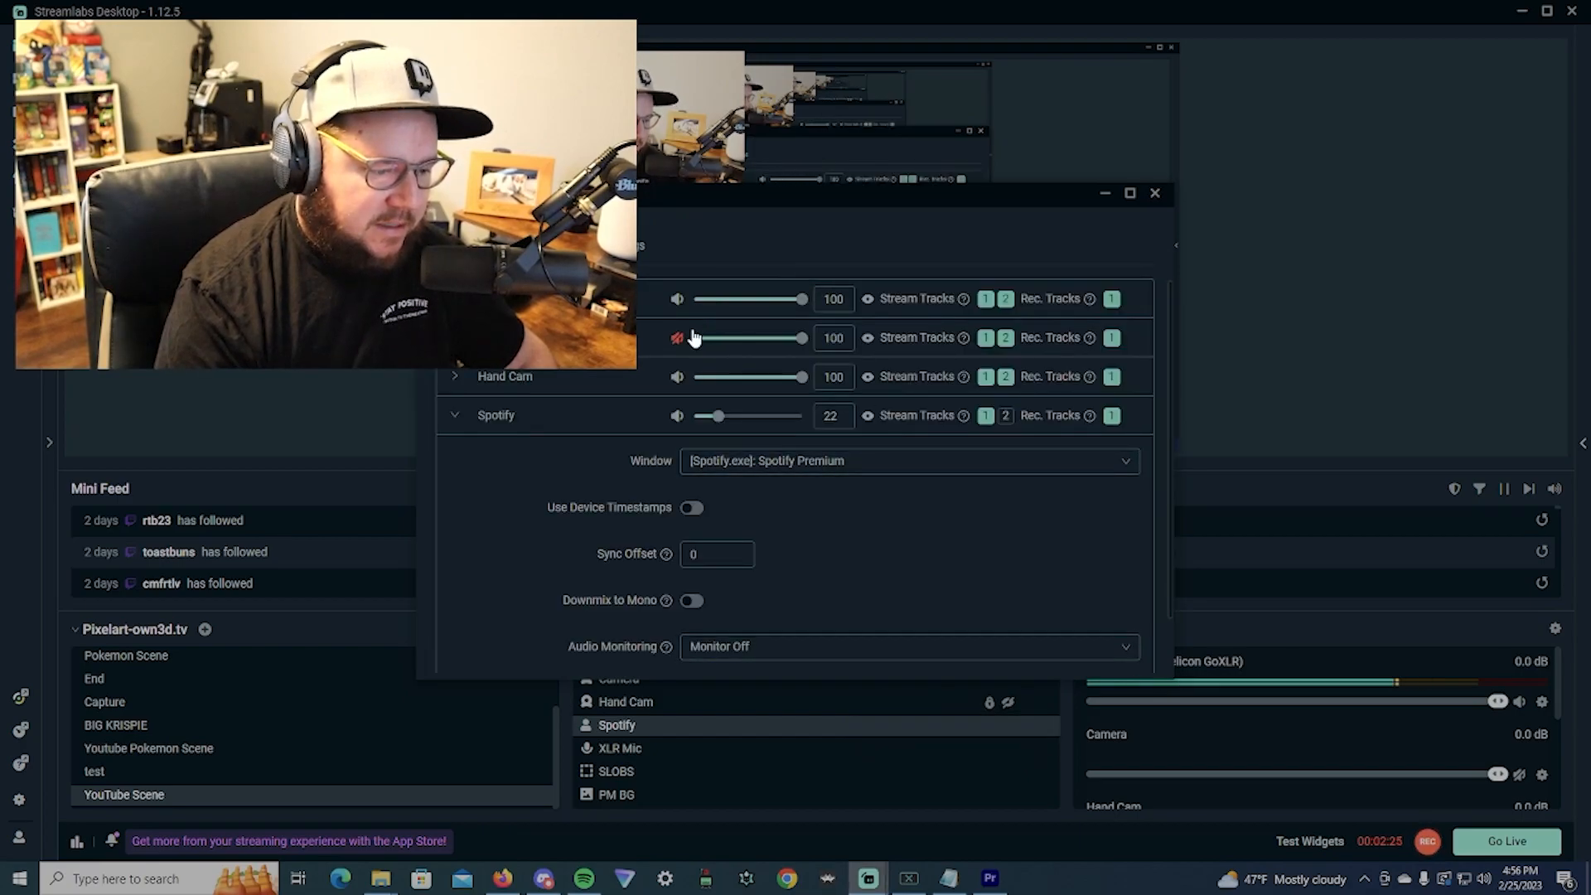
{"action": "mouse_move", "coordinate": [962, 299]}
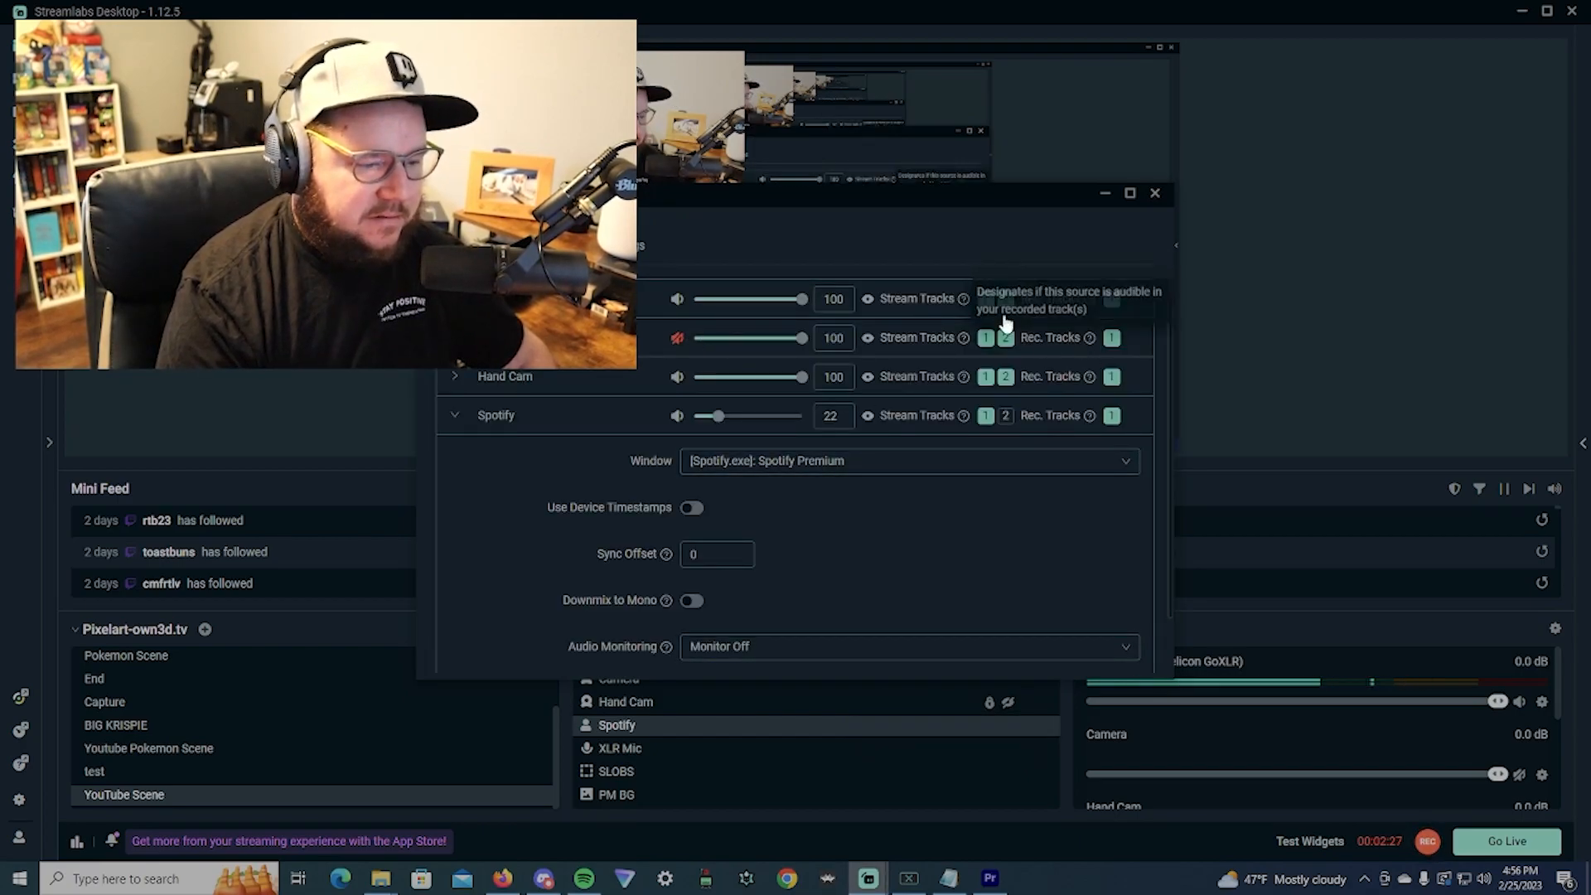
{"action": "left_click", "coordinate": [579, 422]}
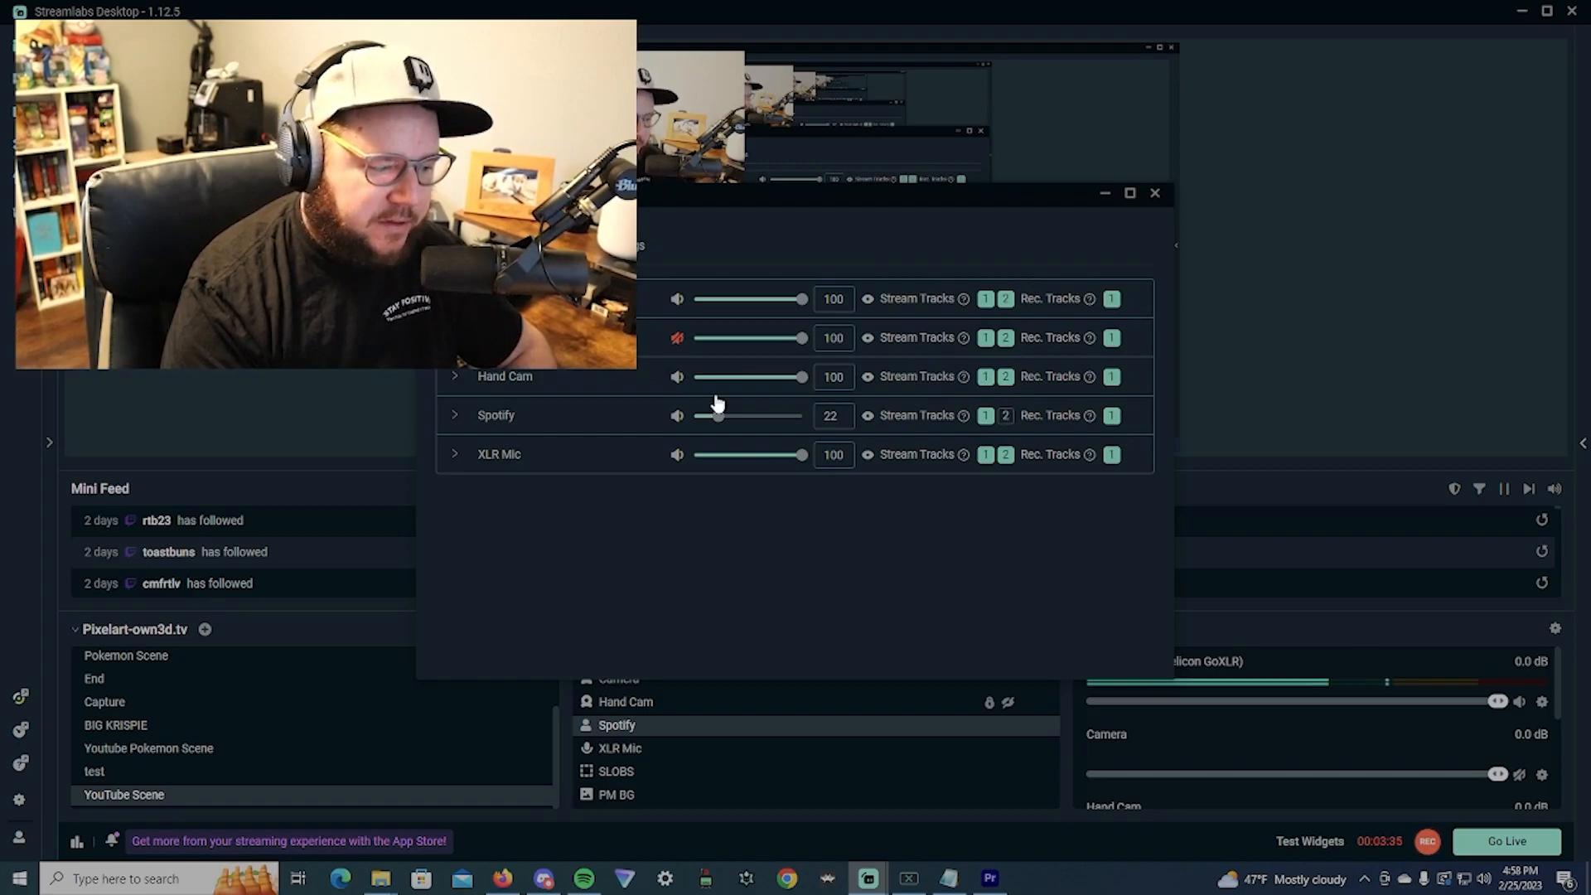
Step: In Global Settings leave Streaming Track 1 and Twitch VOD Track 2 unchanged, then return to the Mixer list
{"action": "left_click", "coordinate": [491, 256]}
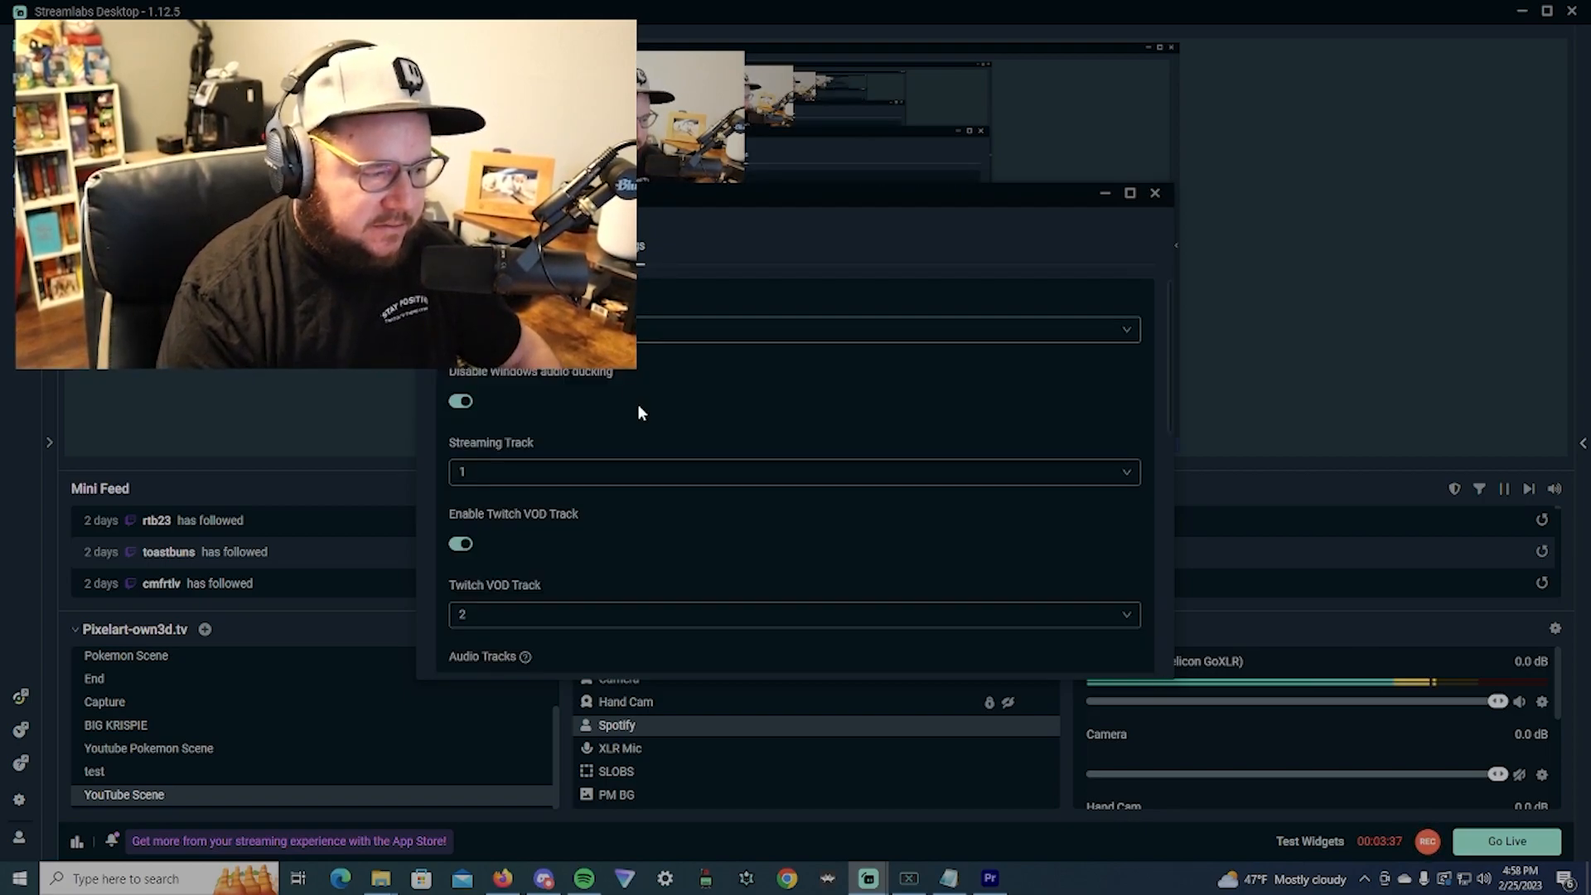
{"action": "scroll", "coordinate": [638, 404], "scroll_direction": "down", "scroll_amount": 4}
{"action": "scroll", "coordinate": [638, 404], "scroll_direction": "down", "scroll_amount": 3}
{"action": "scroll", "coordinate": [638, 404], "scroll_direction": "up", "scroll_amount": 3}
{"action": "scroll", "coordinate": [637, 404], "scroll_direction": "up", "scroll_amount": 2}
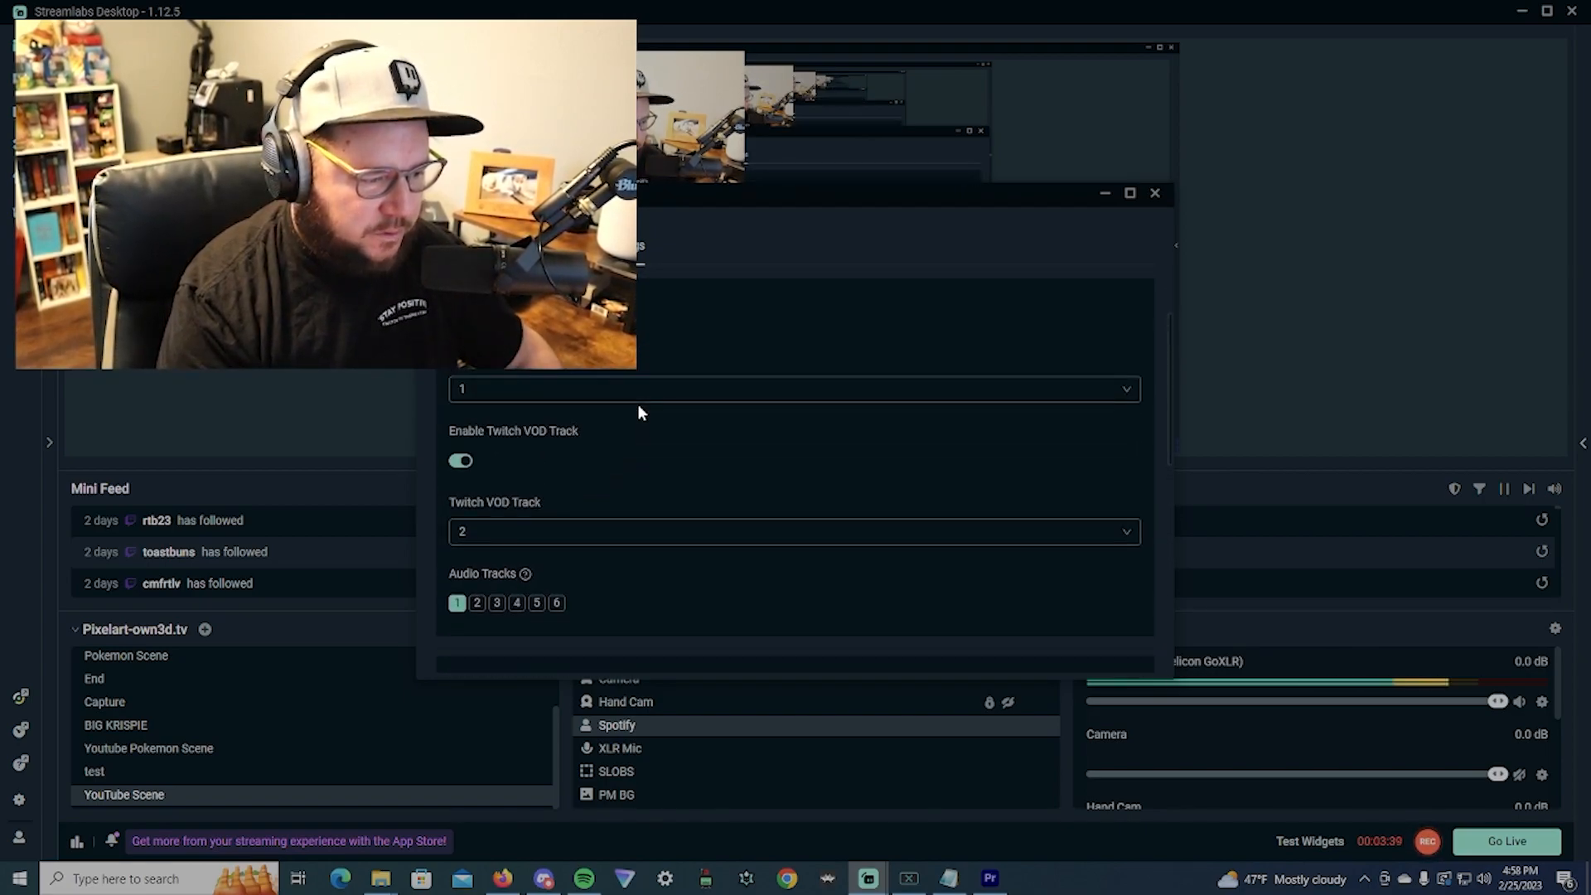
{"action": "left_click", "coordinate": [543, 532]}
{"action": "left_click", "coordinate": [534, 537]}
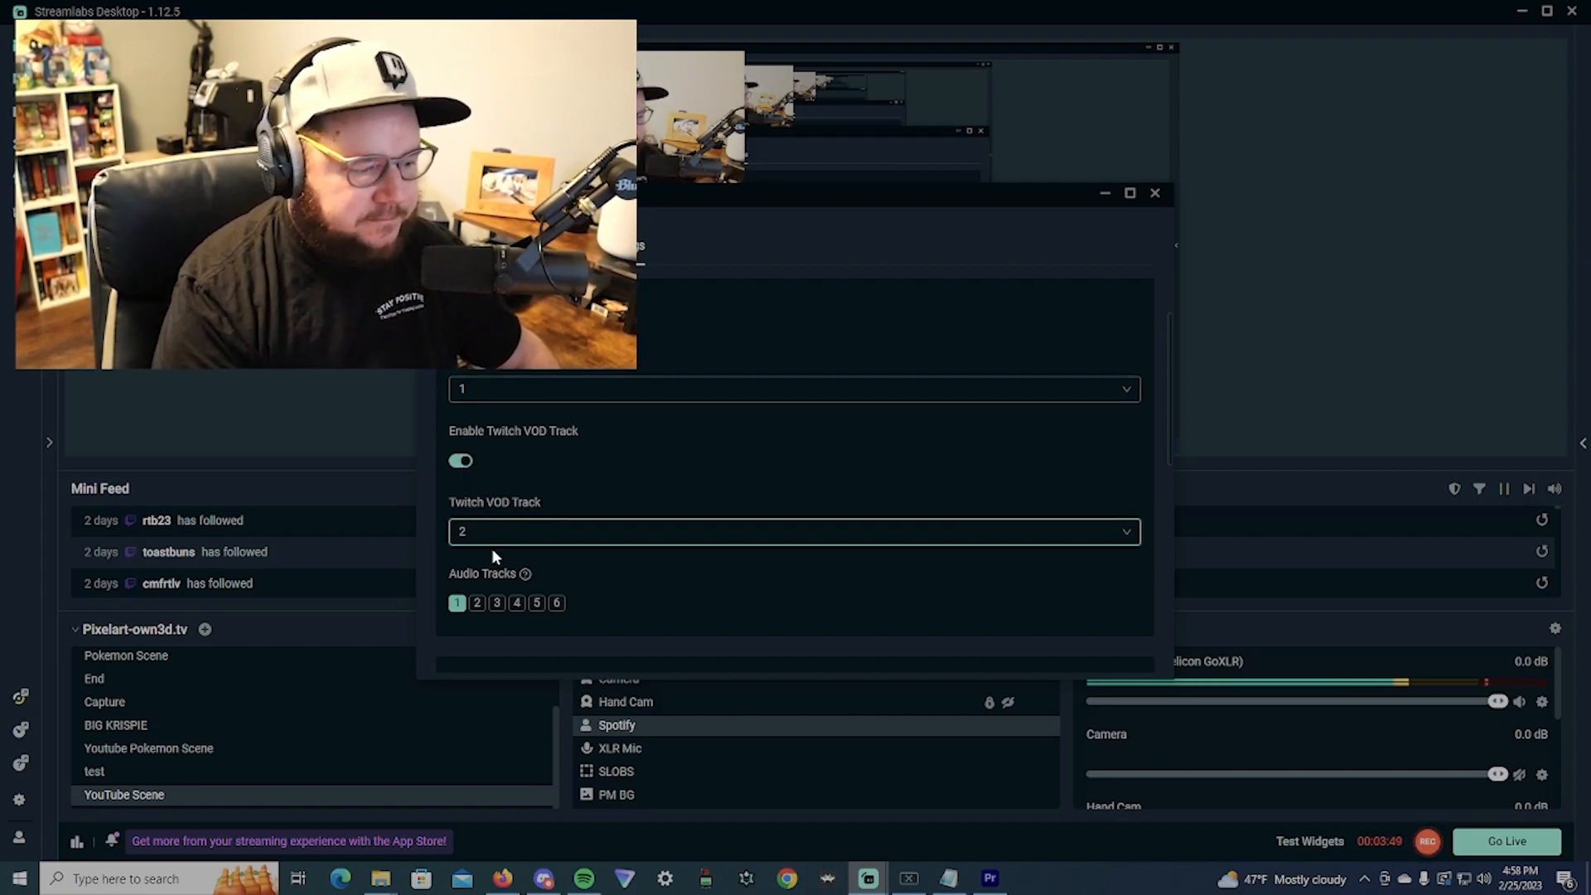
{"action": "scroll", "coordinate": [492, 548], "scroll_direction": "down", "scroll_amount": 3}
{"action": "scroll", "coordinate": [510, 537], "scroll_direction": "down", "scroll_amount": 2}
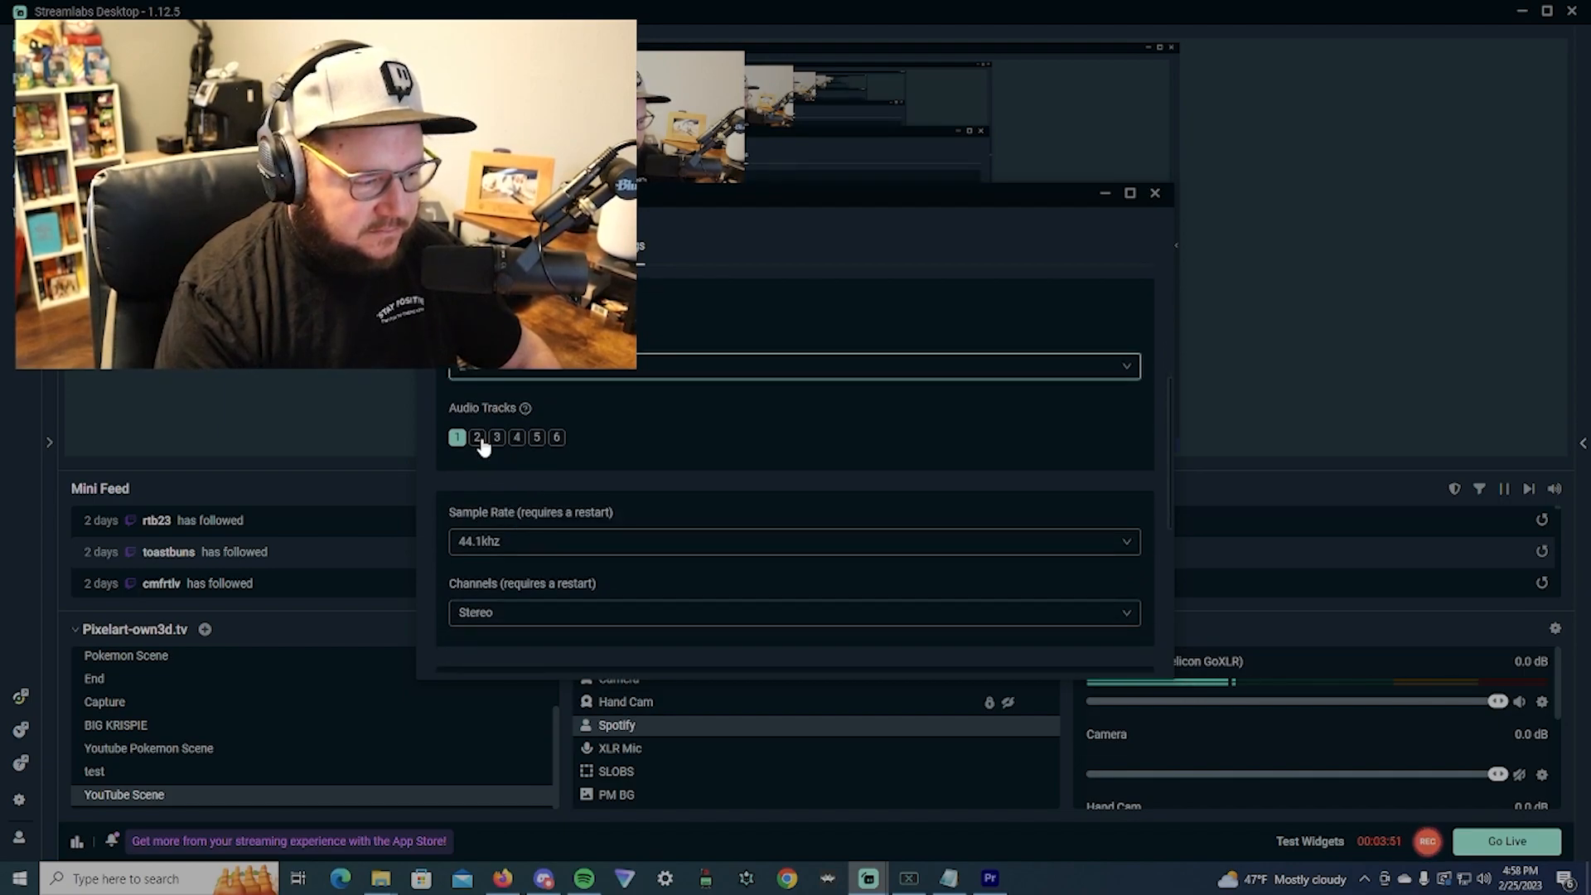
{"action": "scroll", "coordinate": [483, 444], "scroll_direction": "down", "scroll_amount": 3}
{"action": "scroll", "coordinate": [483, 436], "scroll_direction": "down", "scroll_amount": 1}
{"action": "scroll", "coordinate": [483, 436], "scroll_direction": "up", "scroll_amount": 1}
{"action": "scroll", "coordinate": [509, 411], "scroll_direction": "up", "scroll_amount": 1}
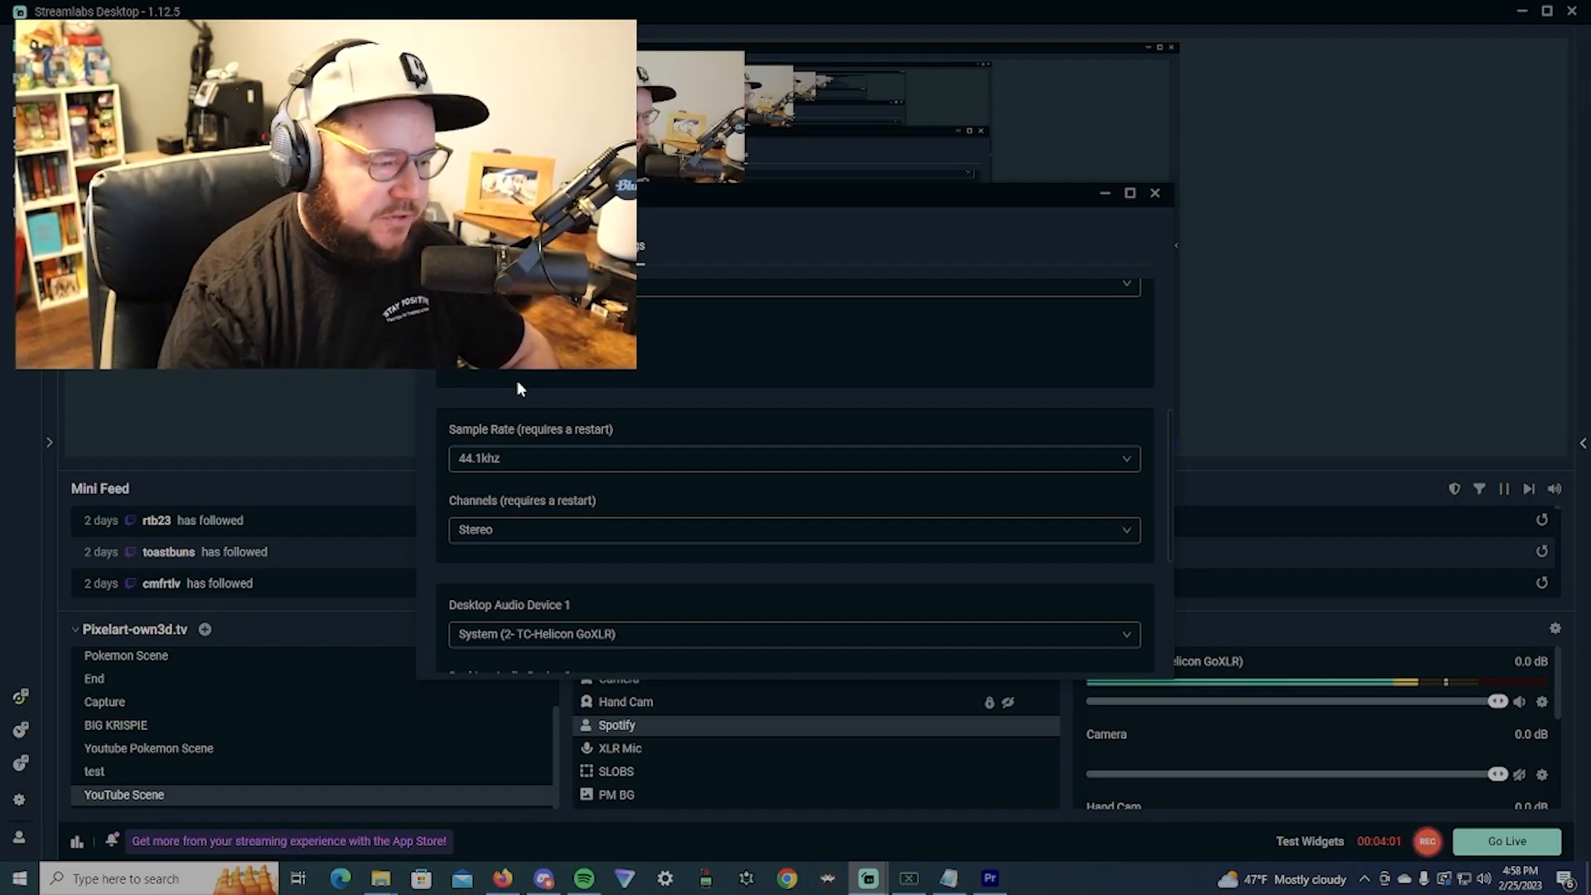
{"action": "scroll", "coordinate": [517, 389], "scroll_direction": "down", "scroll_amount": 5}
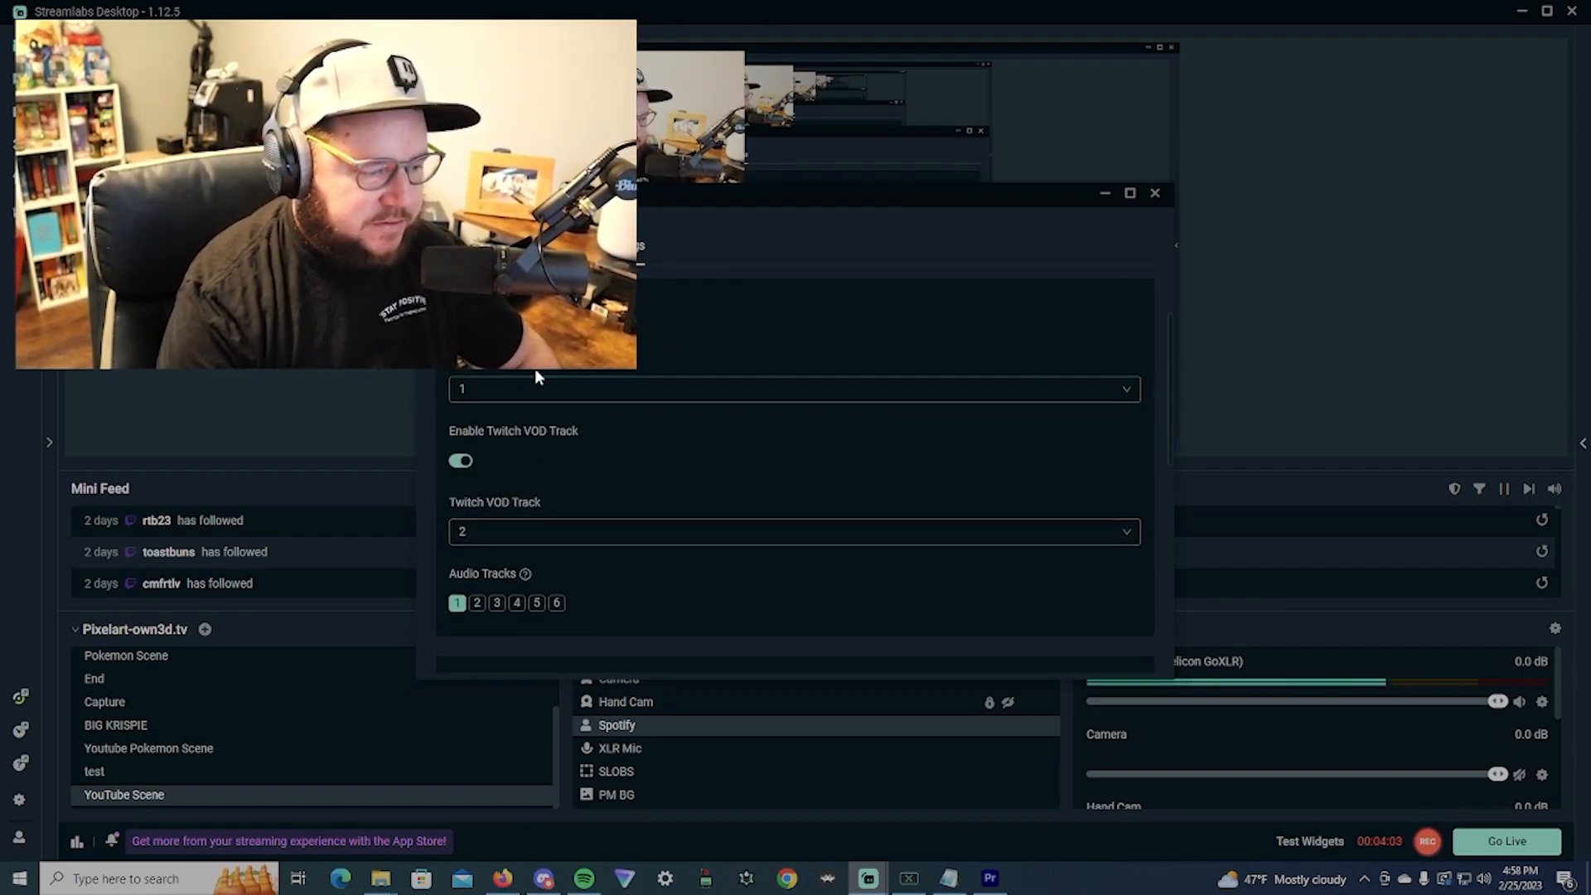
{"action": "left_click", "coordinate": [556, 535]}
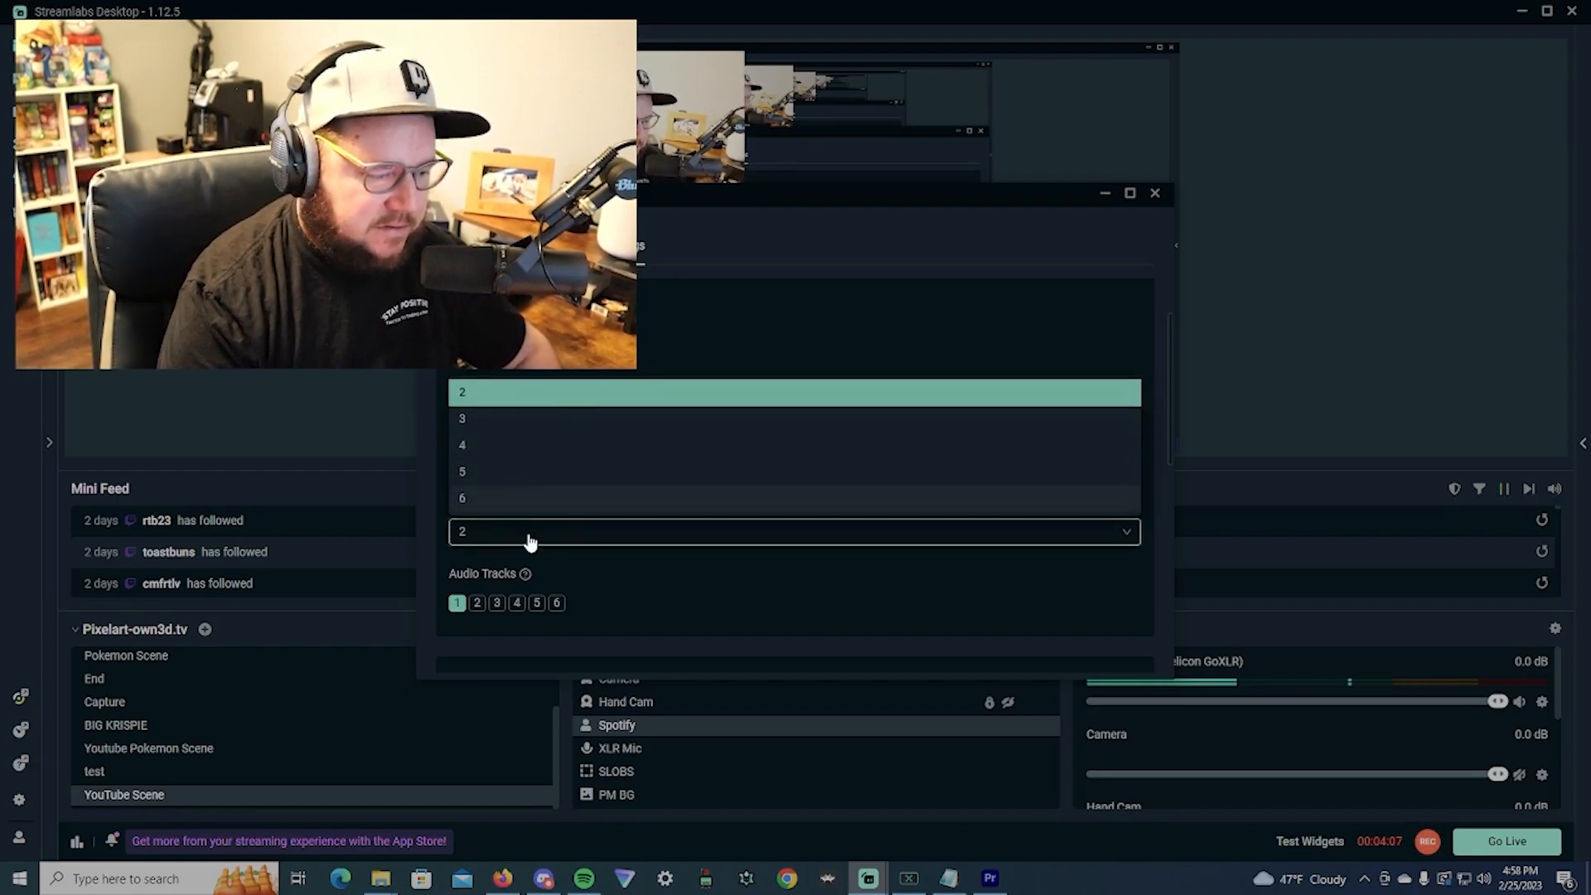
{"action": "left_click", "coordinate": [729, 588]}
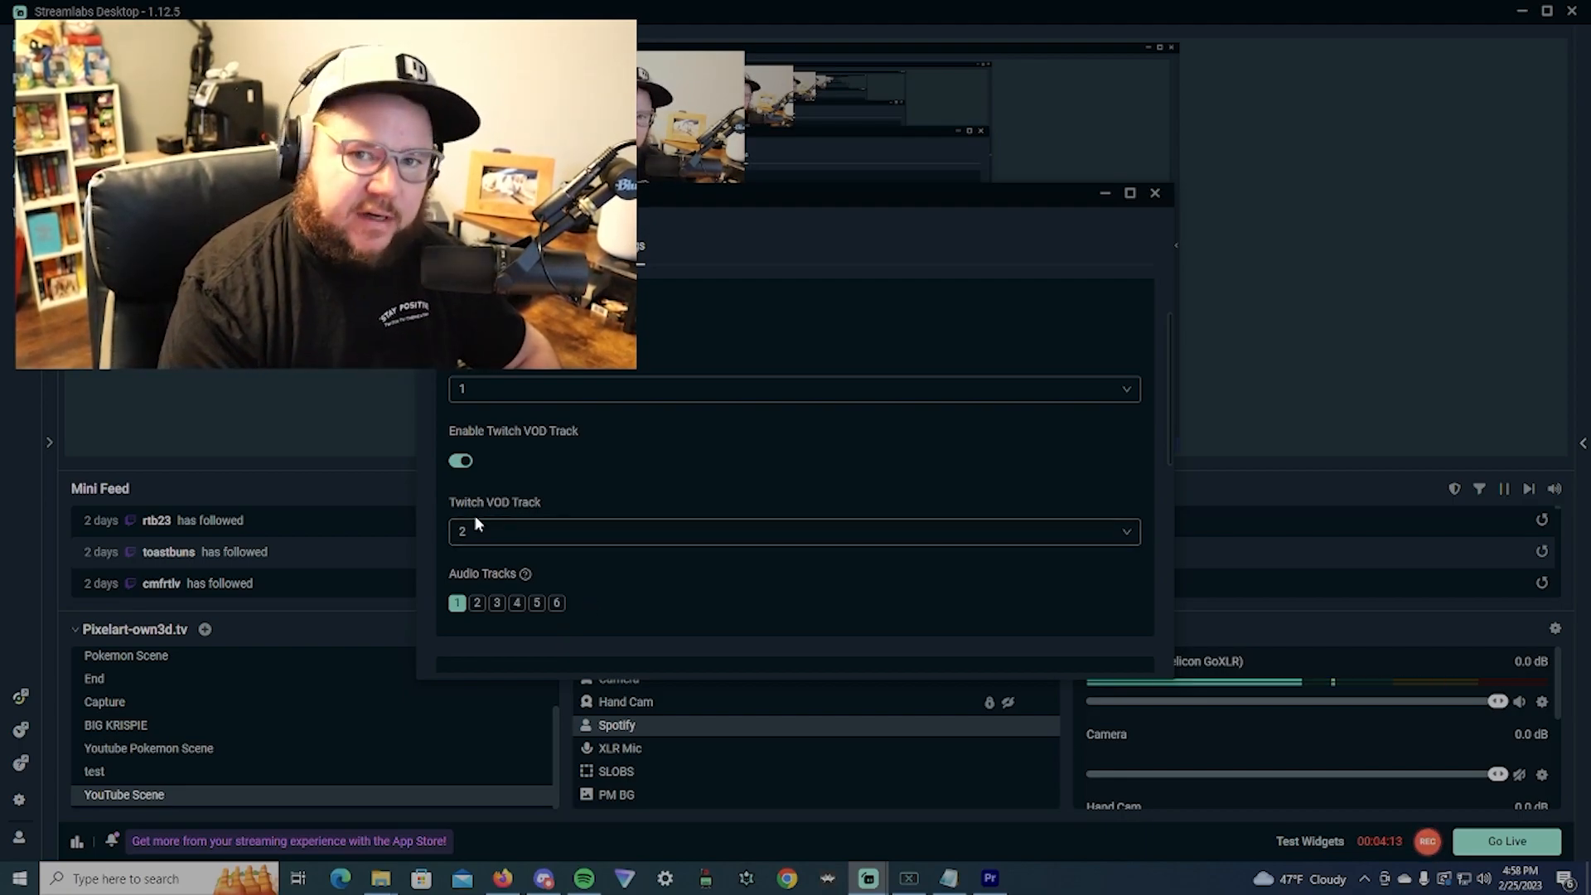
{"action": "scroll", "coordinate": [720, 418], "scroll_direction": "up", "scroll_amount": 2}
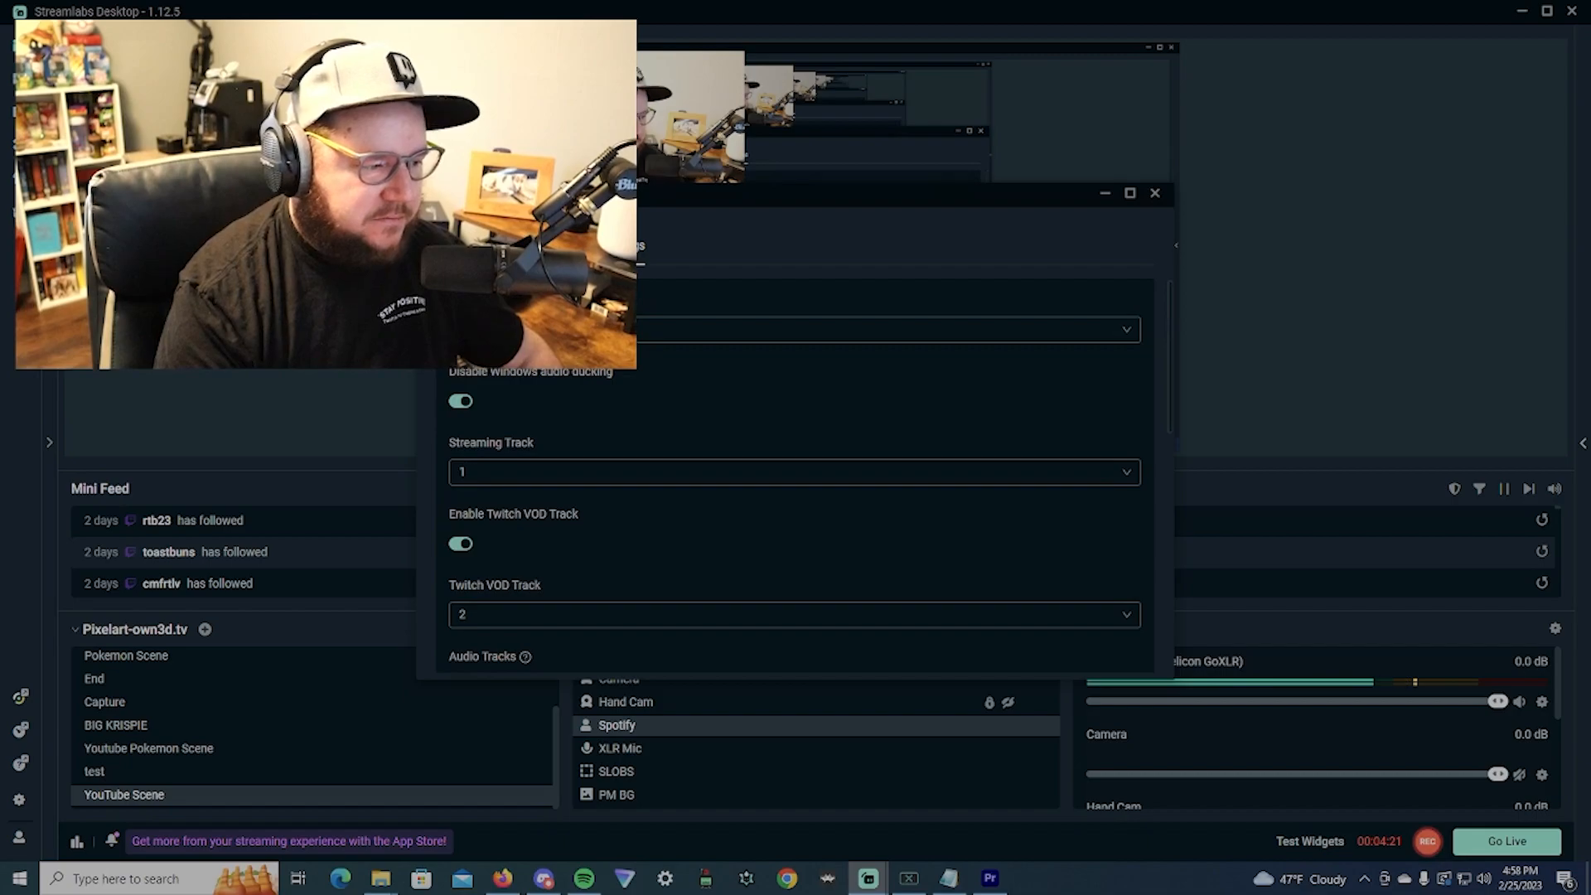
{"action": "left_click", "coordinate": [658, 251]}
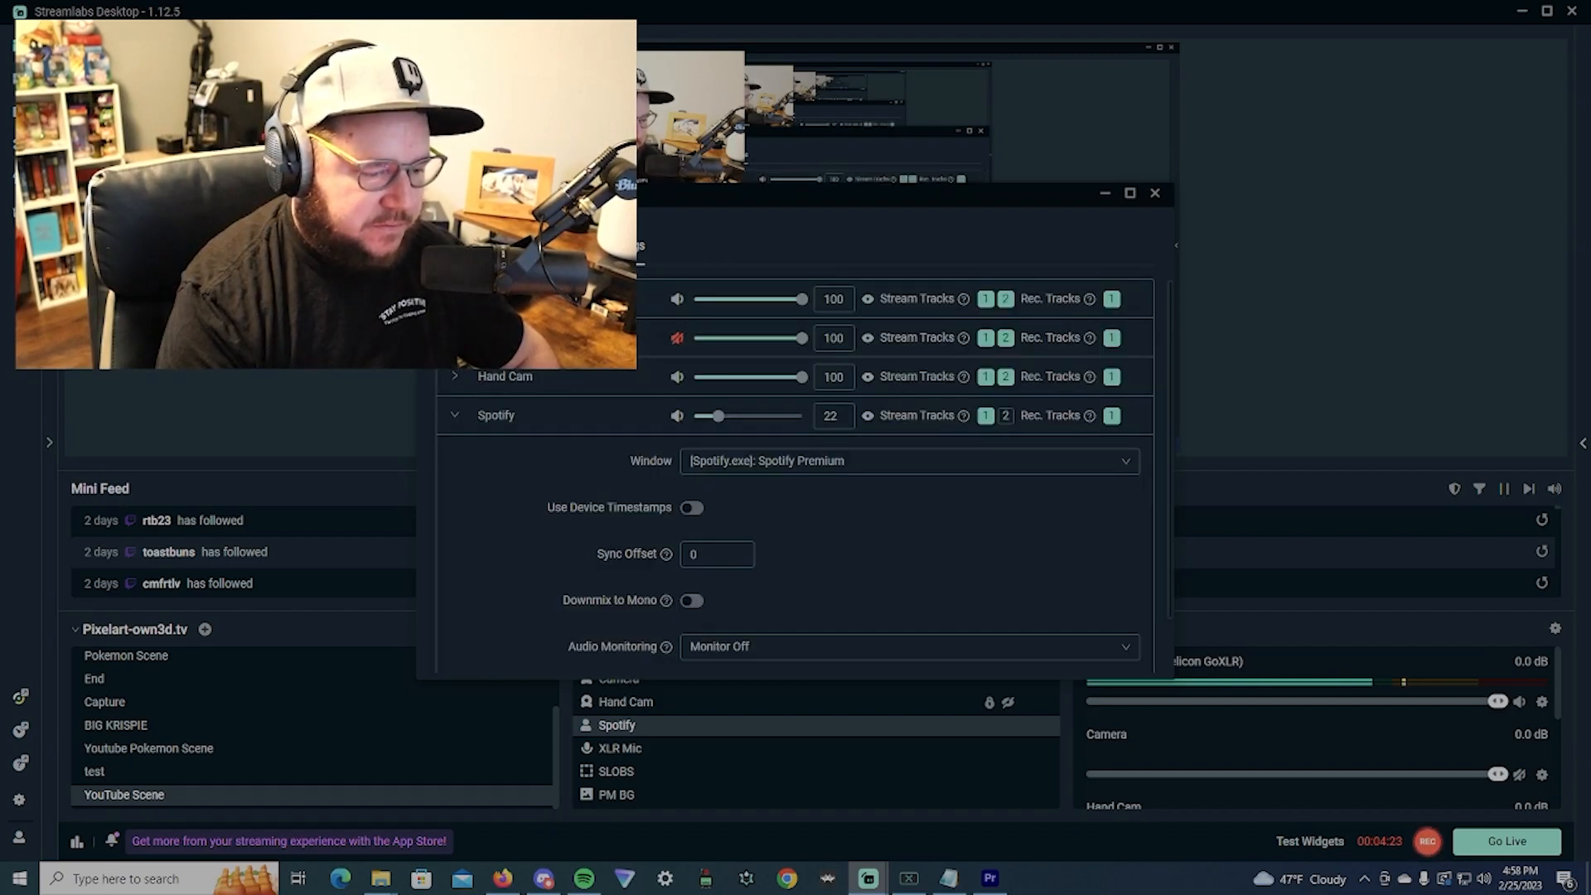
Step: Start adding an Application Audio Capture source from the Sources + list
{"action": "left_click", "coordinate": [1157, 197]}
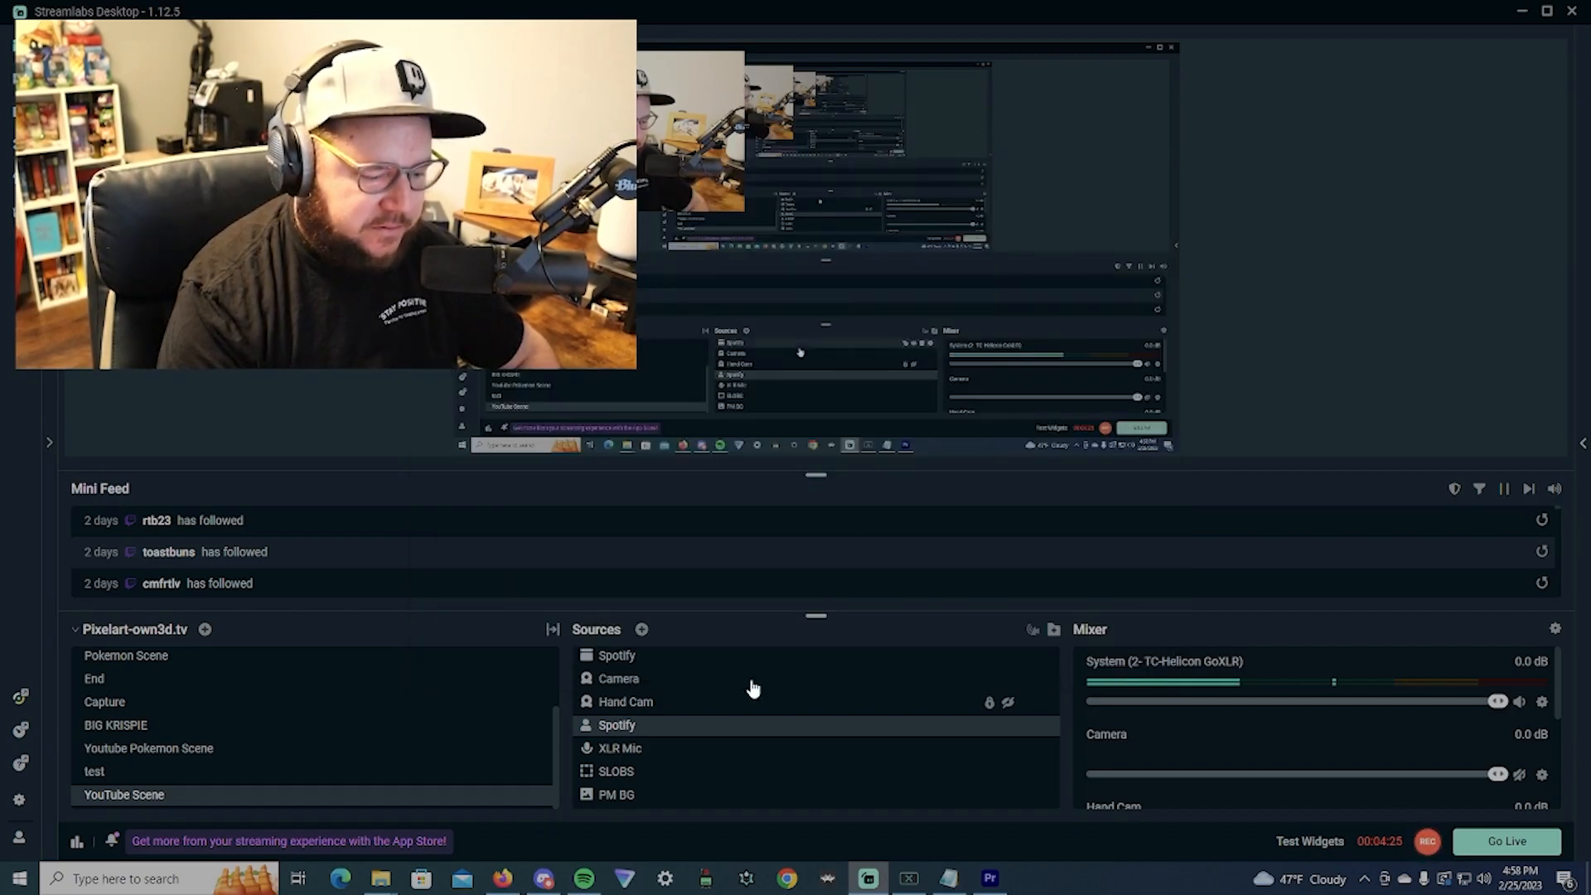
{"action": "left_click", "coordinate": [642, 630]}
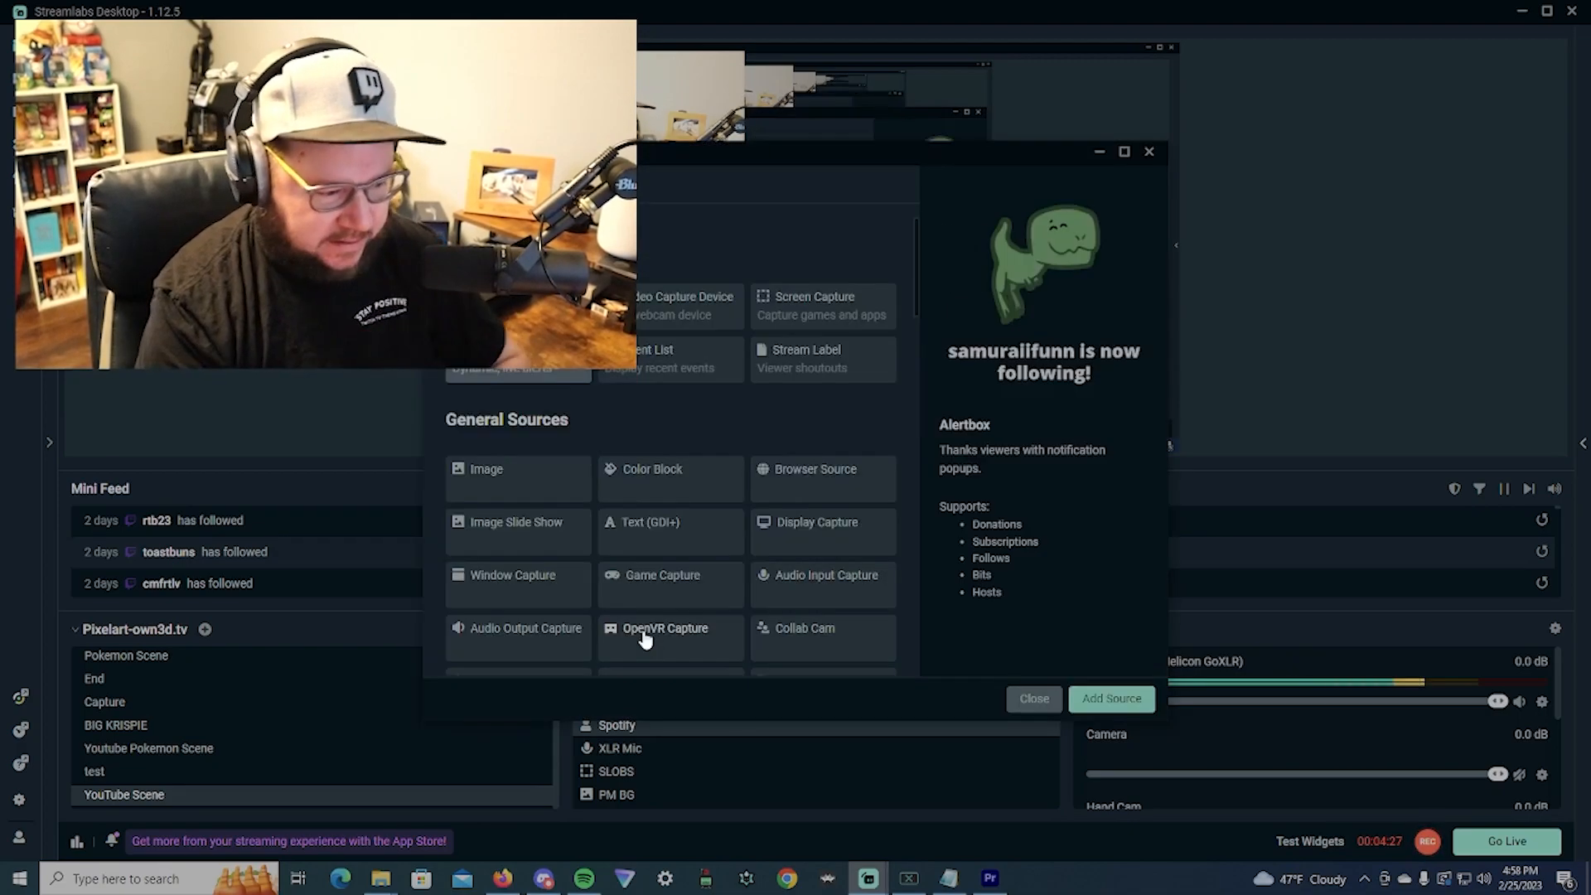
{"action": "scroll", "coordinate": [602, 442], "scroll_direction": "down", "scroll_amount": 2}
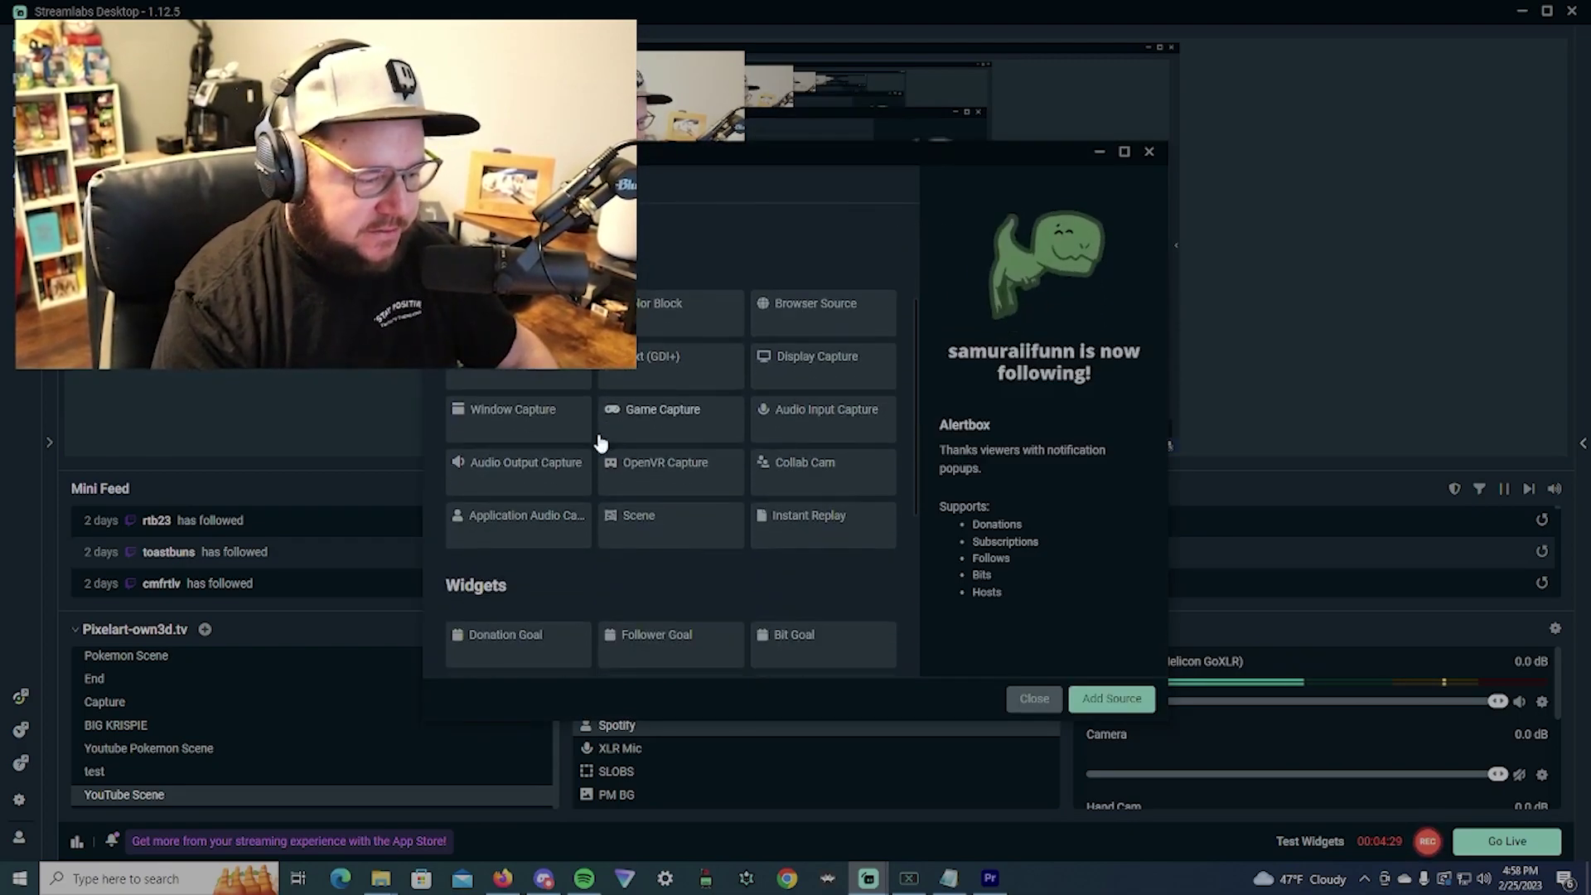
{"action": "left_click", "coordinate": [497, 526]}
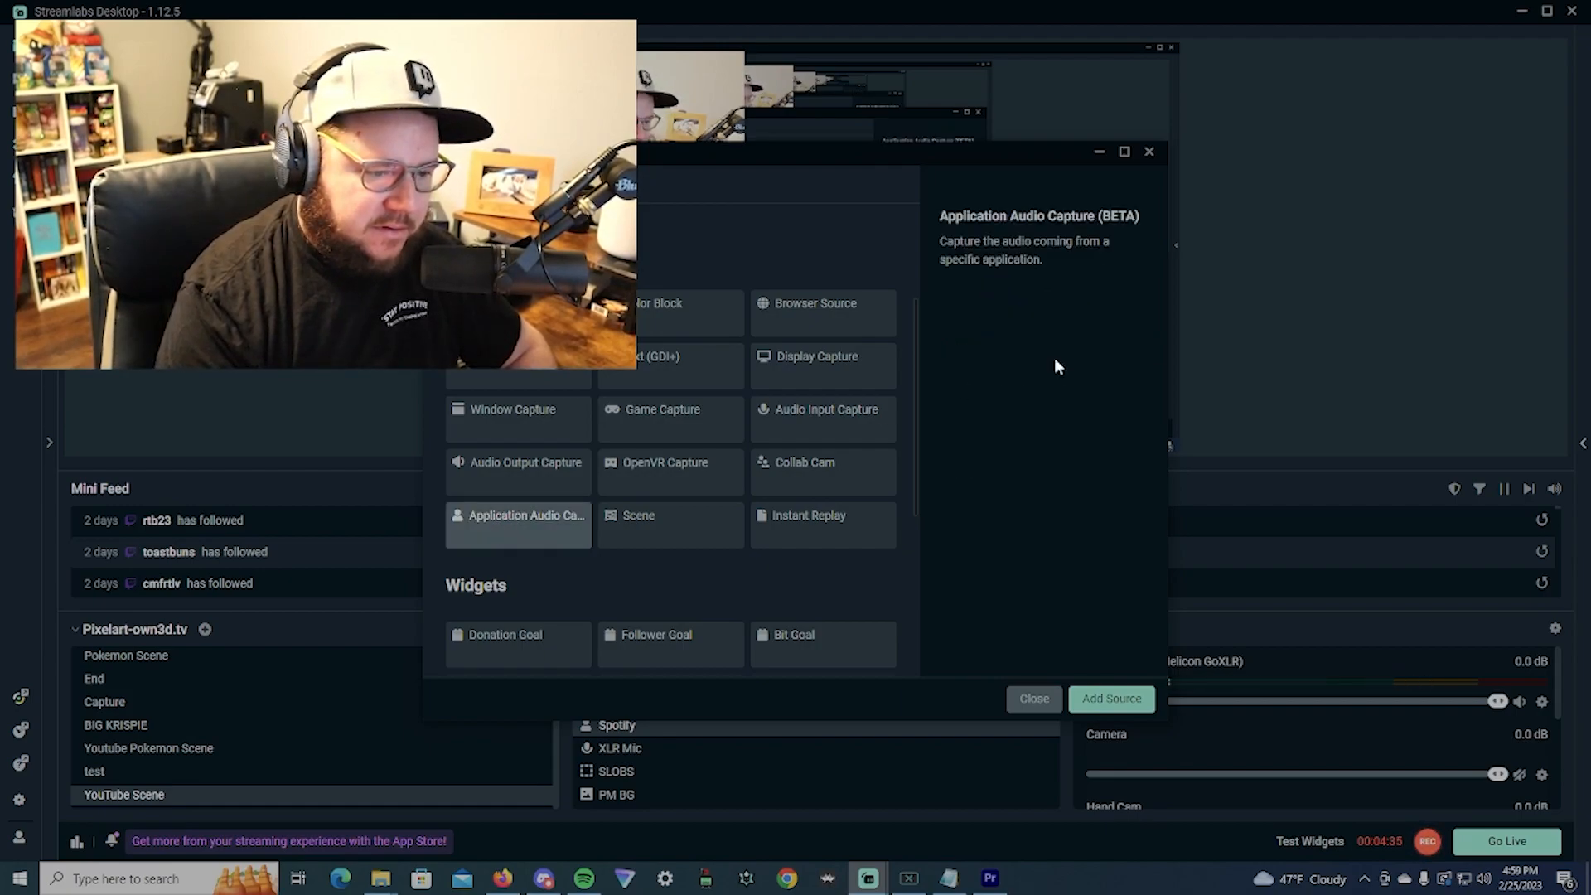
{"action": "left_click", "coordinate": [1113, 699]}
{"action": "scroll", "coordinate": [747, 427], "scroll_direction": "down", "scroll_amount": 2}
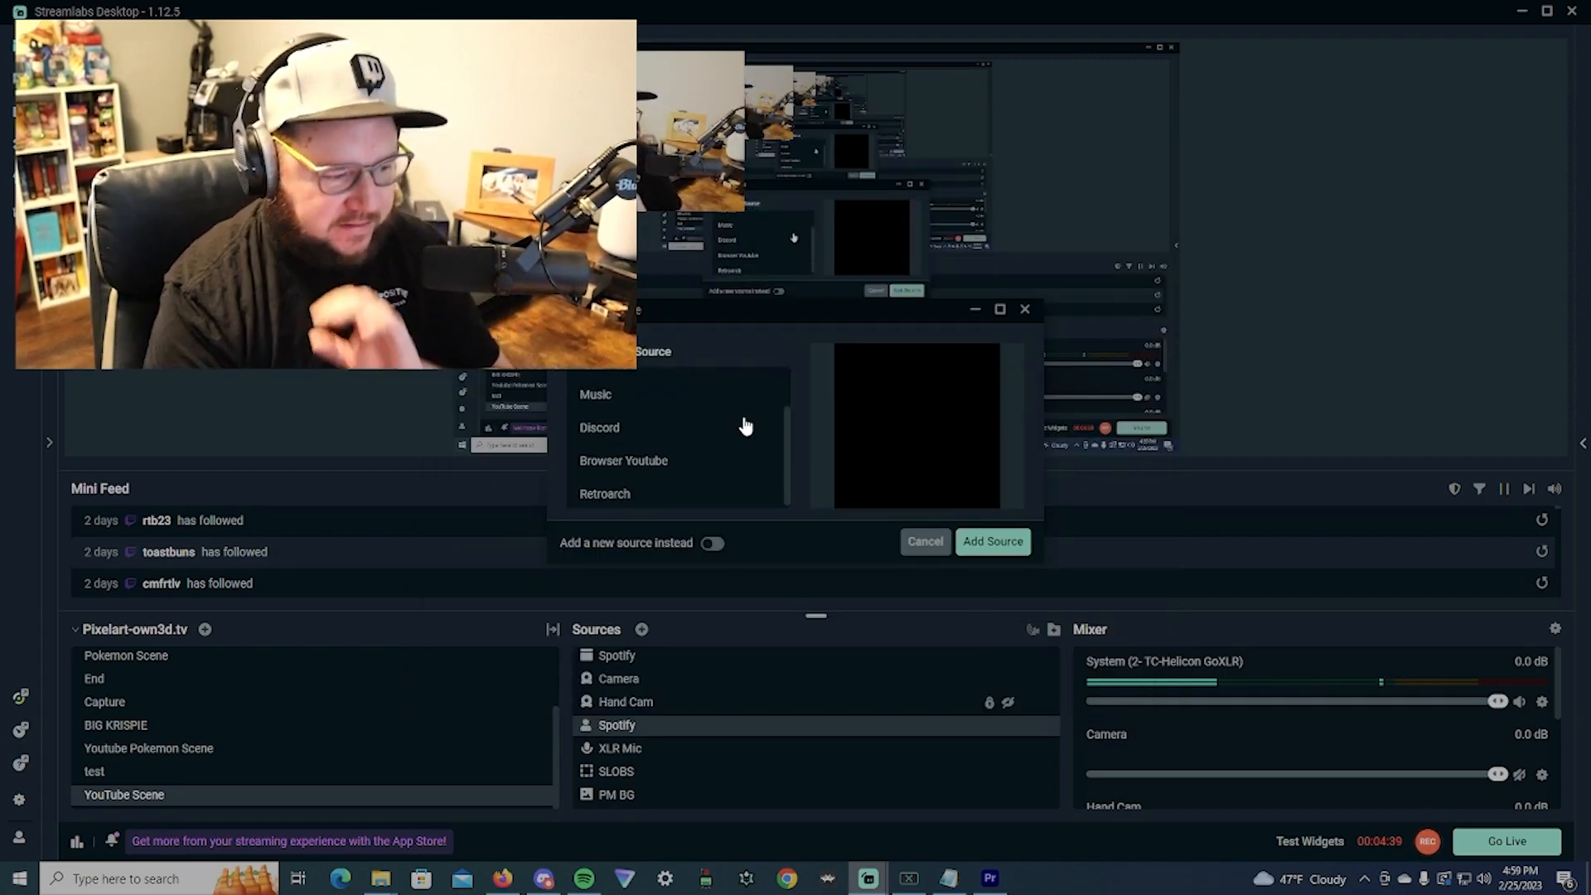
{"action": "scroll", "coordinate": [689, 424], "scroll_direction": "up", "scroll_amount": 2}
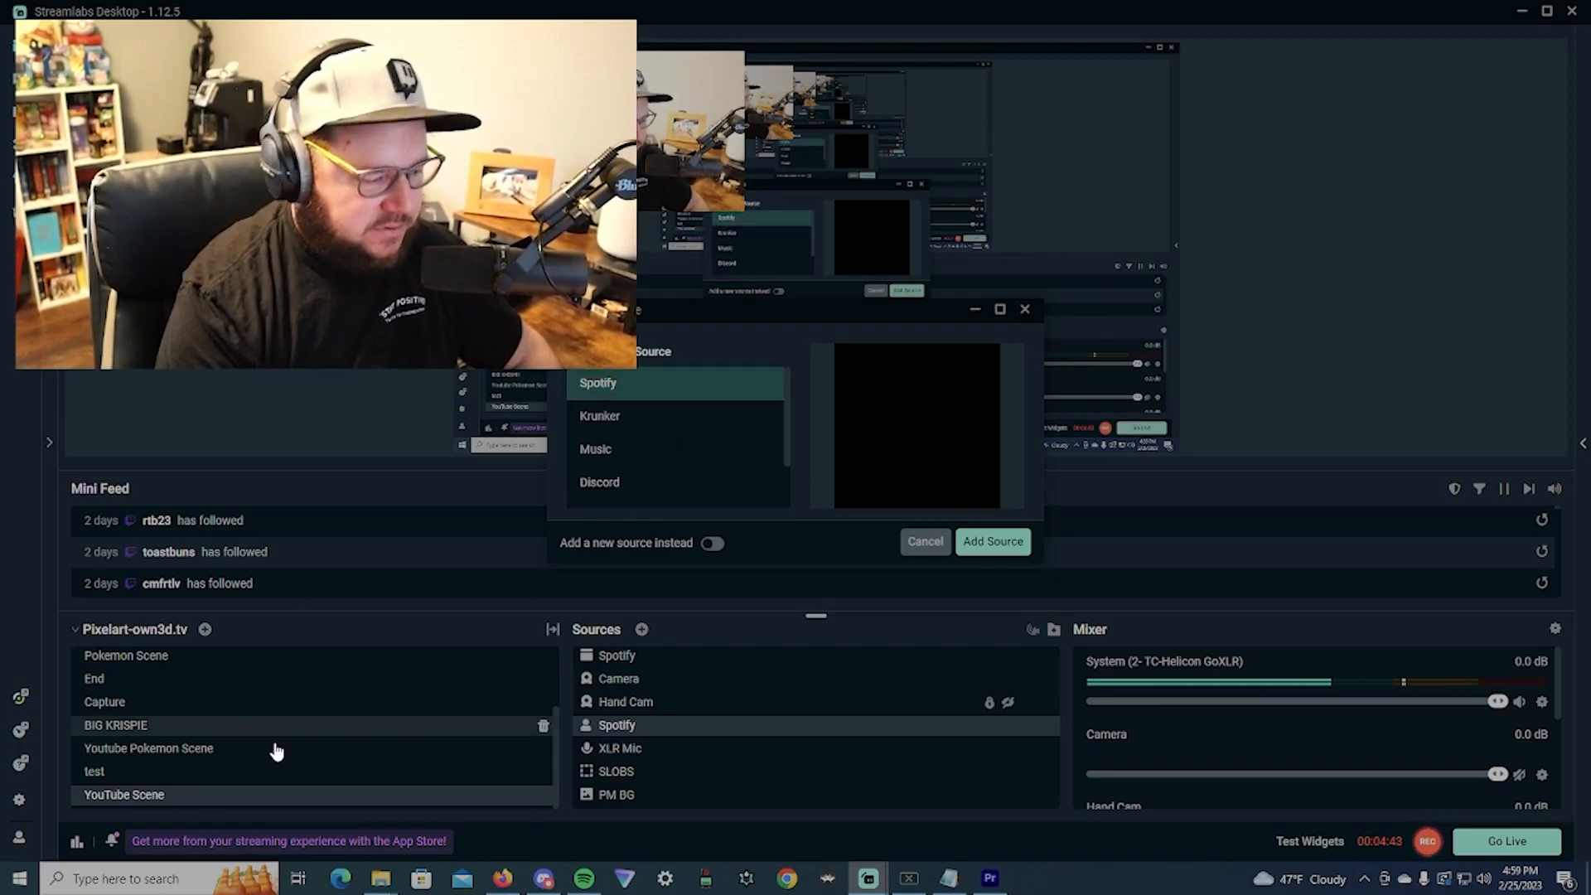
{"action": "scroll", "coordinate": [690, 411], "scroll_direction": "down", "scroll_amount": 2}
{"action": "scroll", "coordinate": [690, 408], "scroll_direction": "up", "scroll_amount": 1}
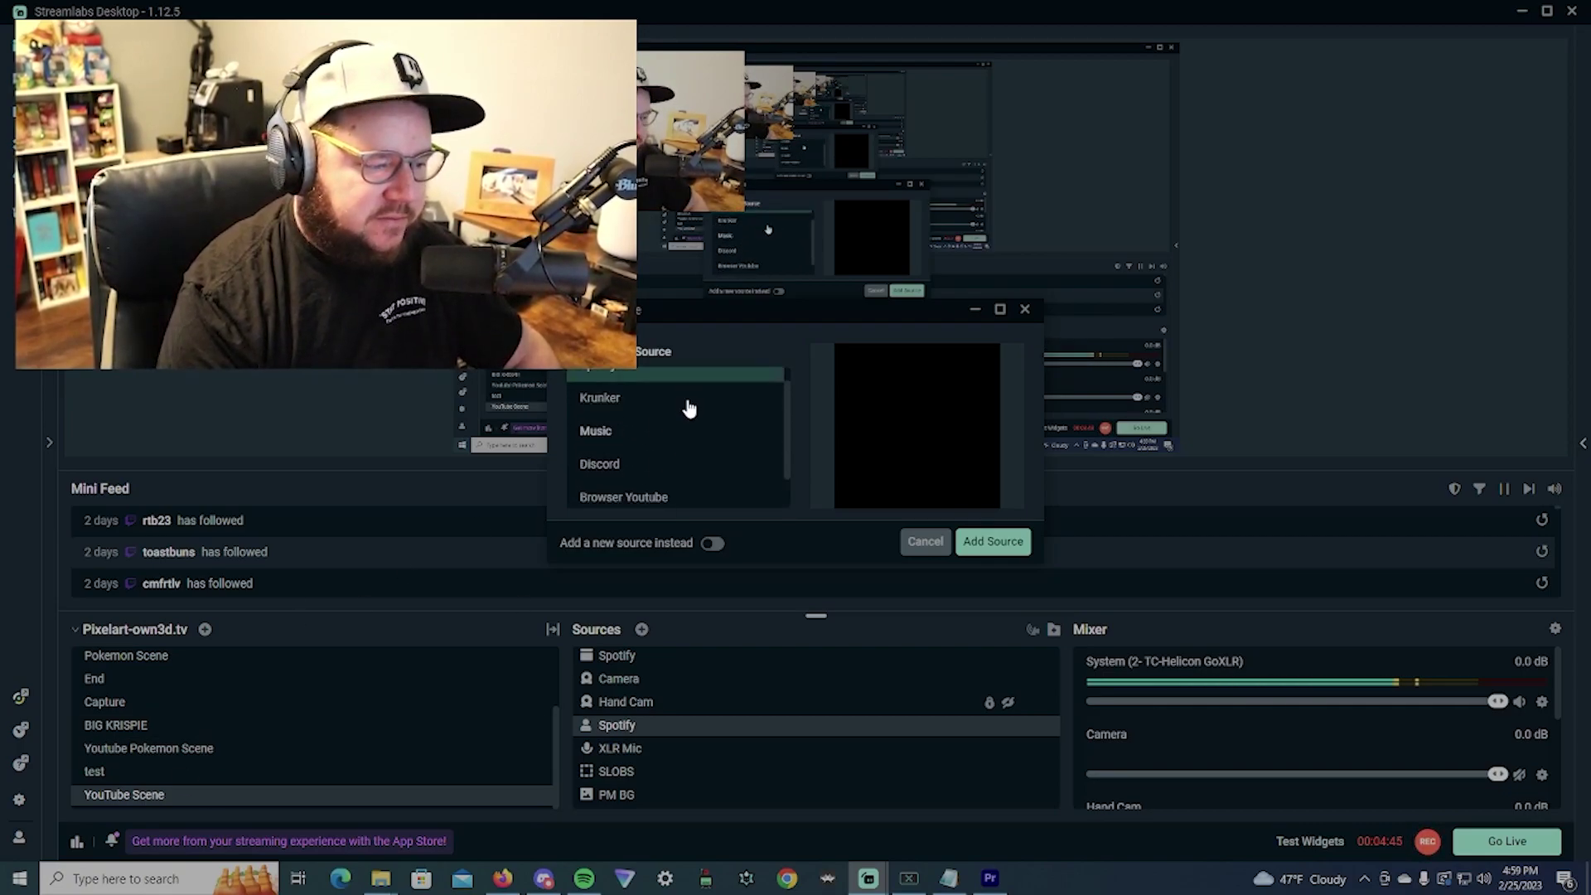
Step: Choose to add a brand-new source and clear its default name for 'Chrome'
{"action": "left_click", "coordinate": [711, 543]}
{"action": "key", "text": "ctrl+a"}
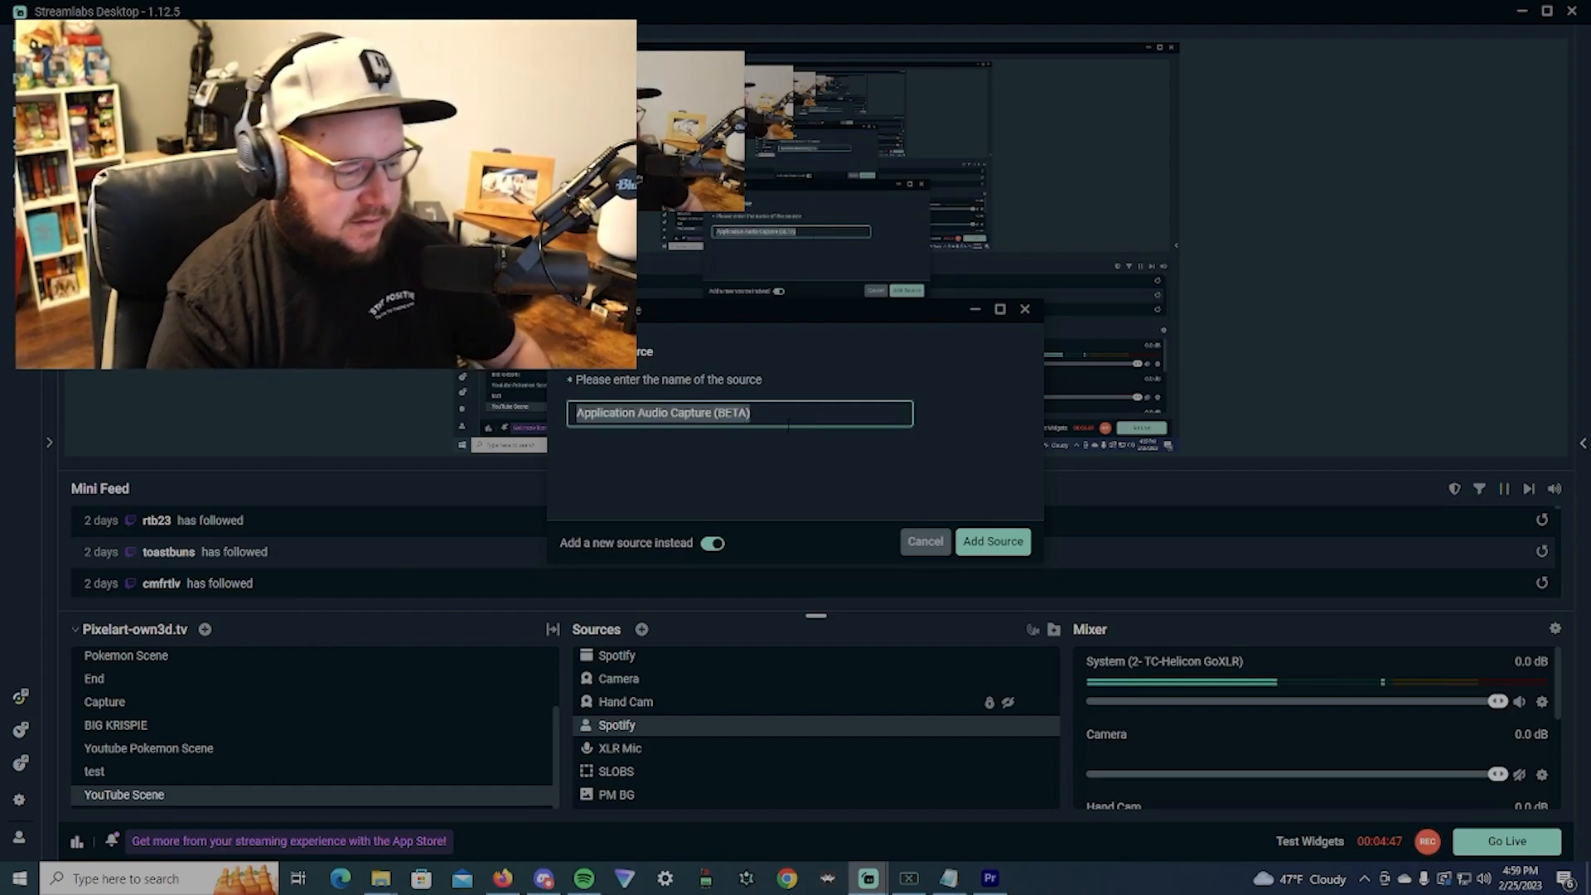
{"action": "key", "text": "BackSpace"}
{"action": "type", "text": "Chr"}
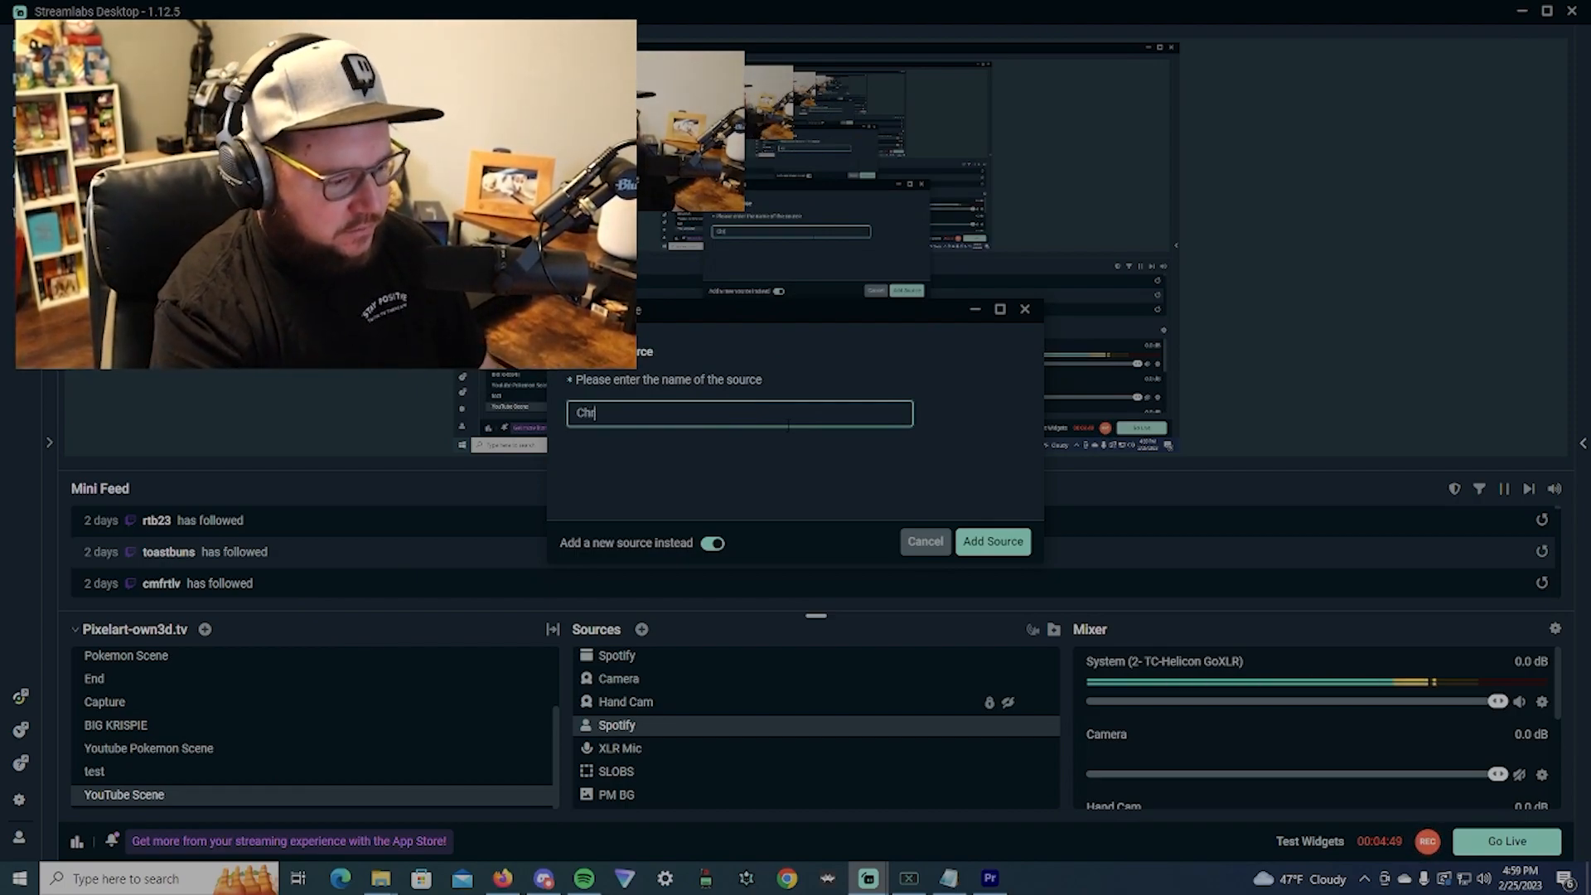
{"action": "type", "text": "ome"}
Step: Create the Chrome source capturing the firefox.exe window, with Stream Track 2 unticked
{"action": "left_click", "coordinate": [998, 542]}
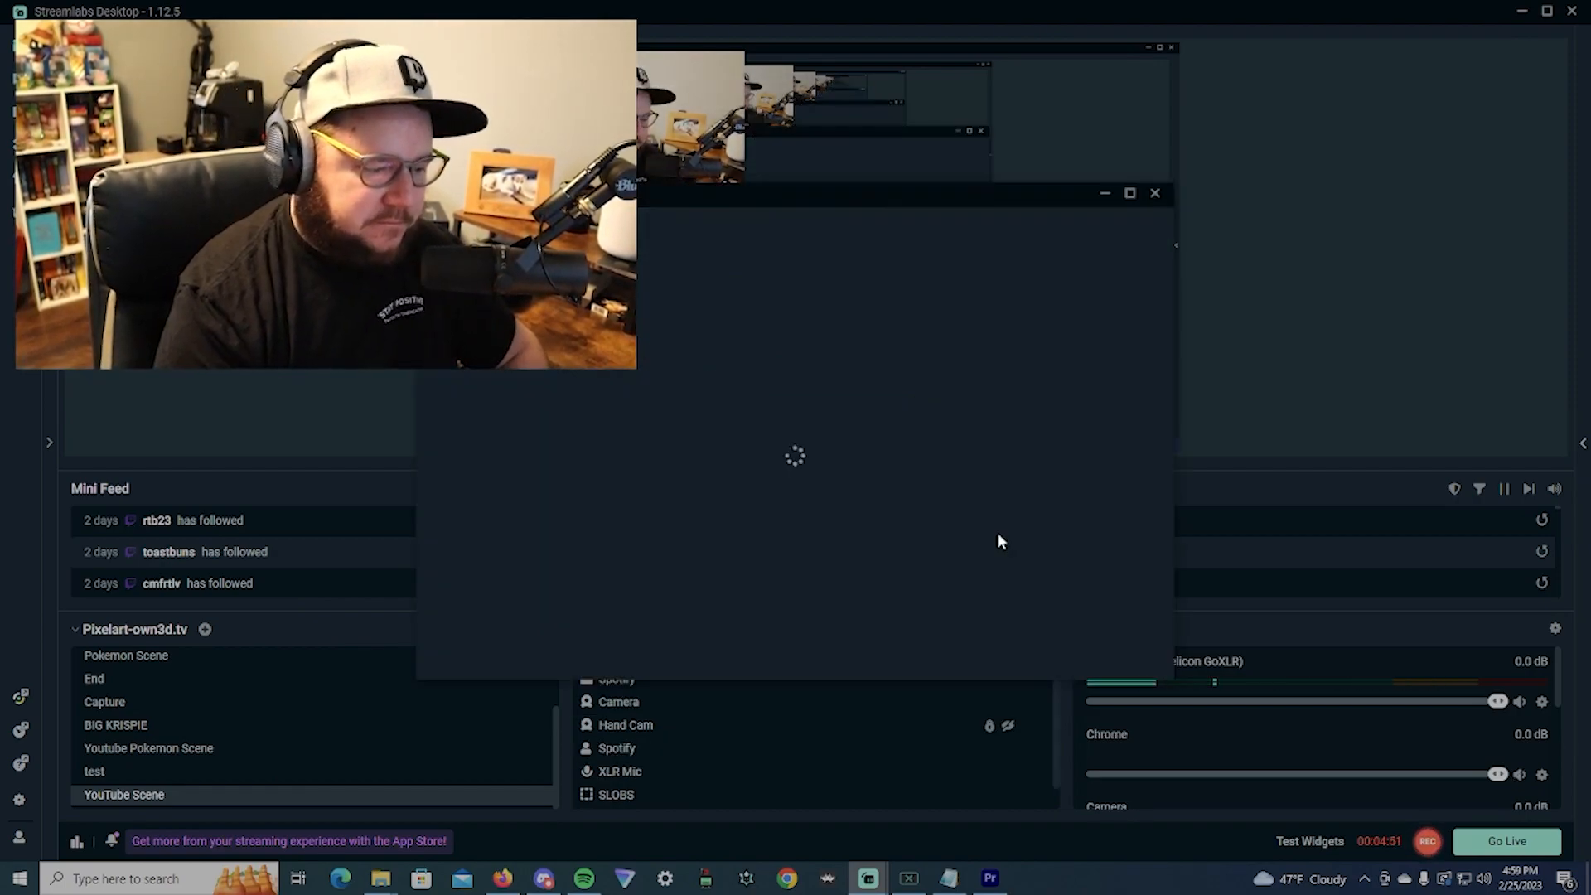
{"action": "left_click", "coordinate": [907, 383]}
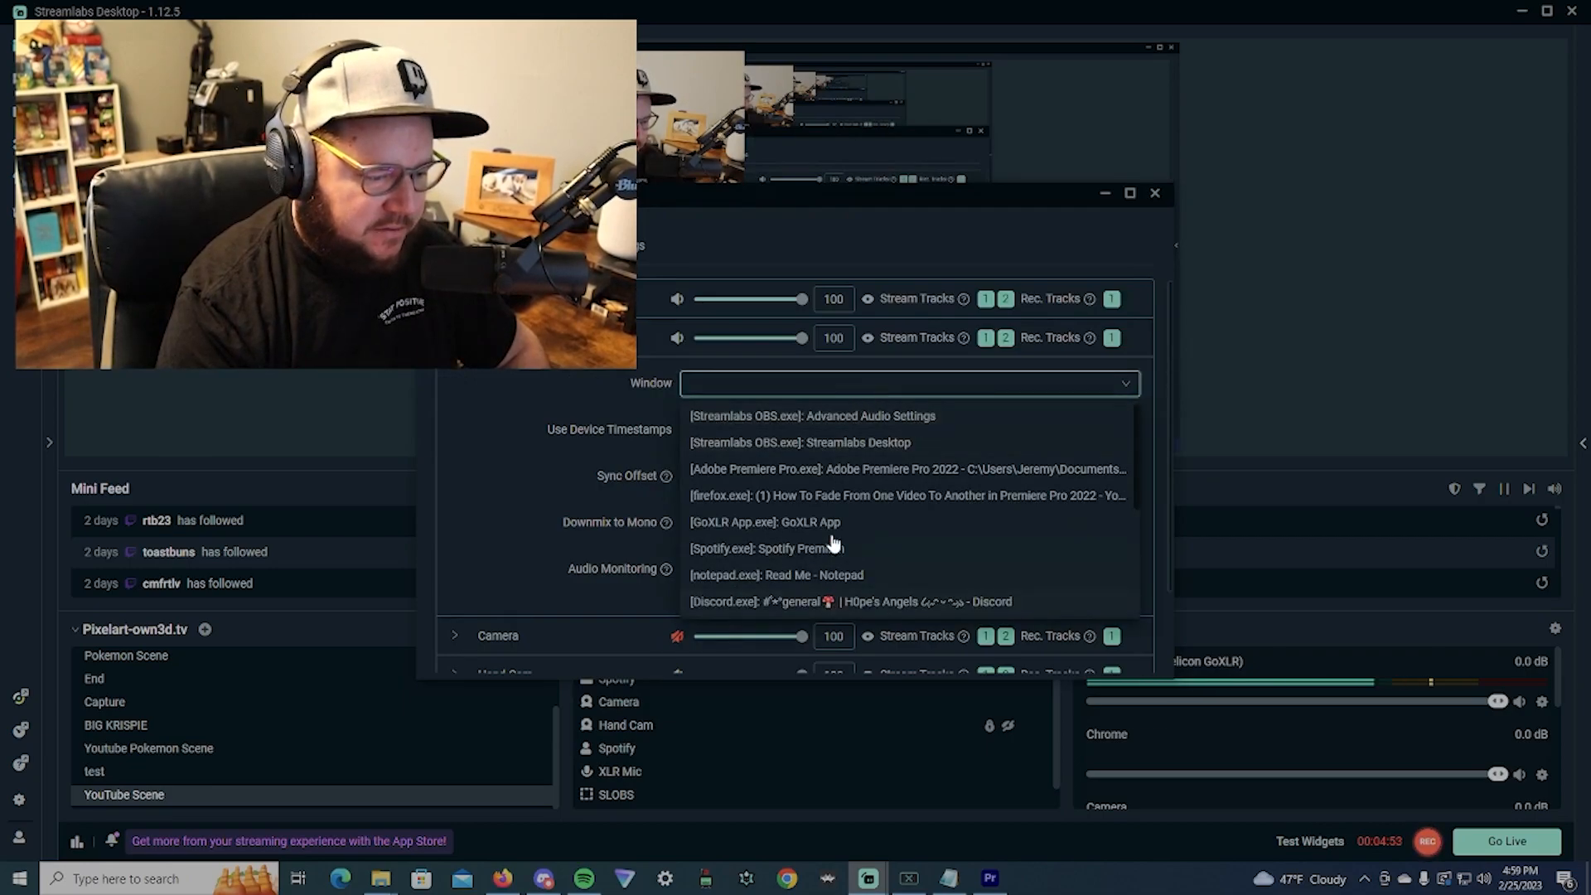
{"action": "scroll", "coordinate": [820, 574], "scroll_direction": "down", "scroll_amount": 3}
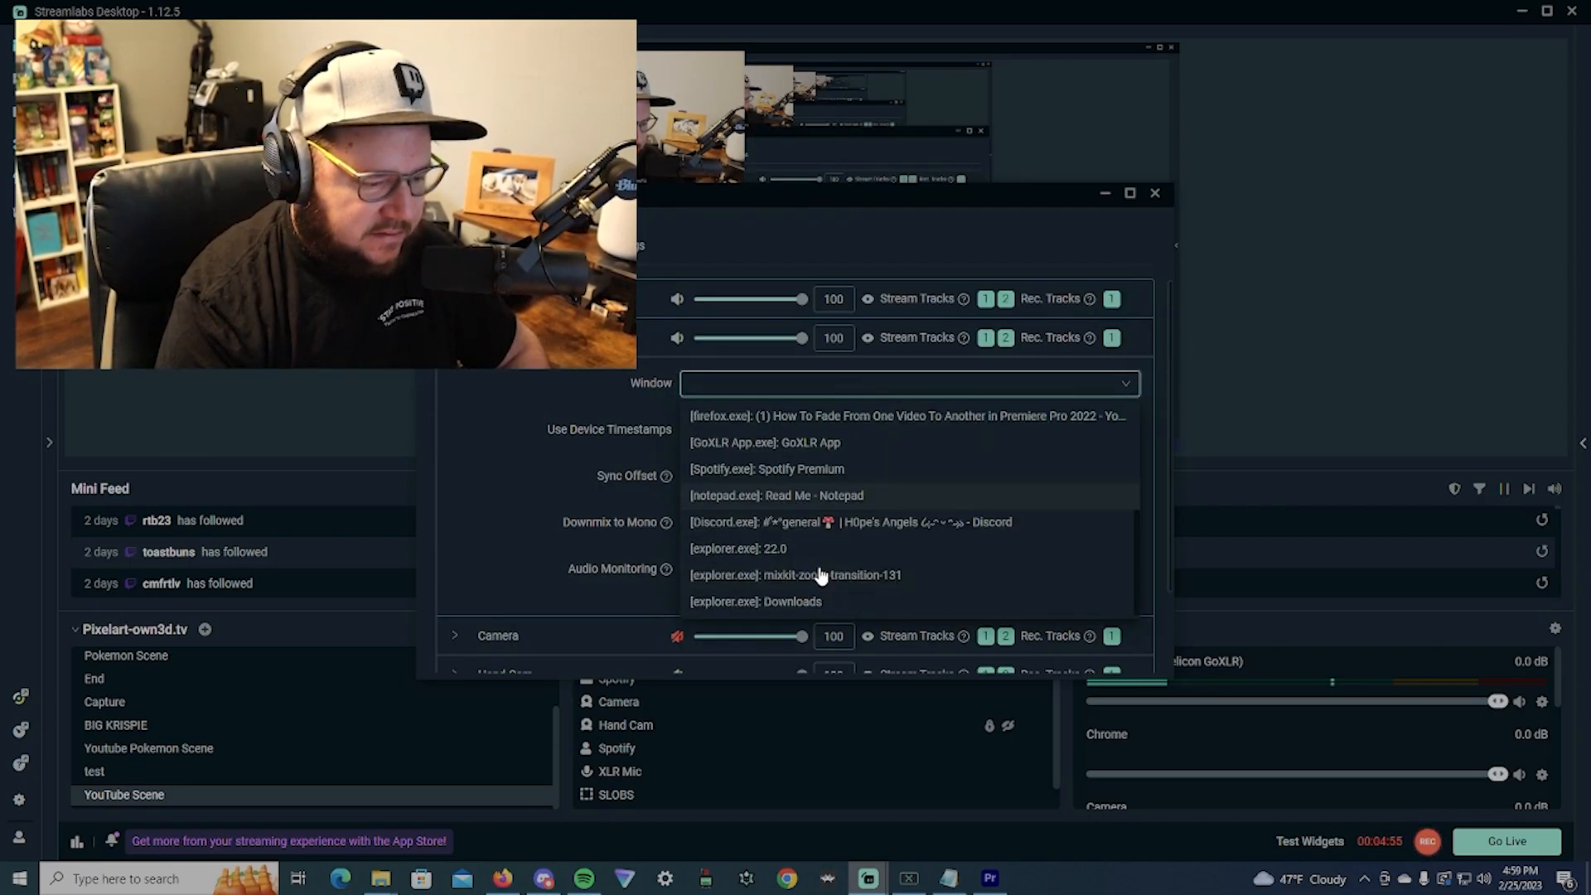
{"action": "scroll", "coordinate": [821, 576], "scroll_direction": "down", "scroll_amount": 2}
{"action": "scroll", "coordinate": [836, 432], "scroll_direction": "up", "scroll_amount": 3}
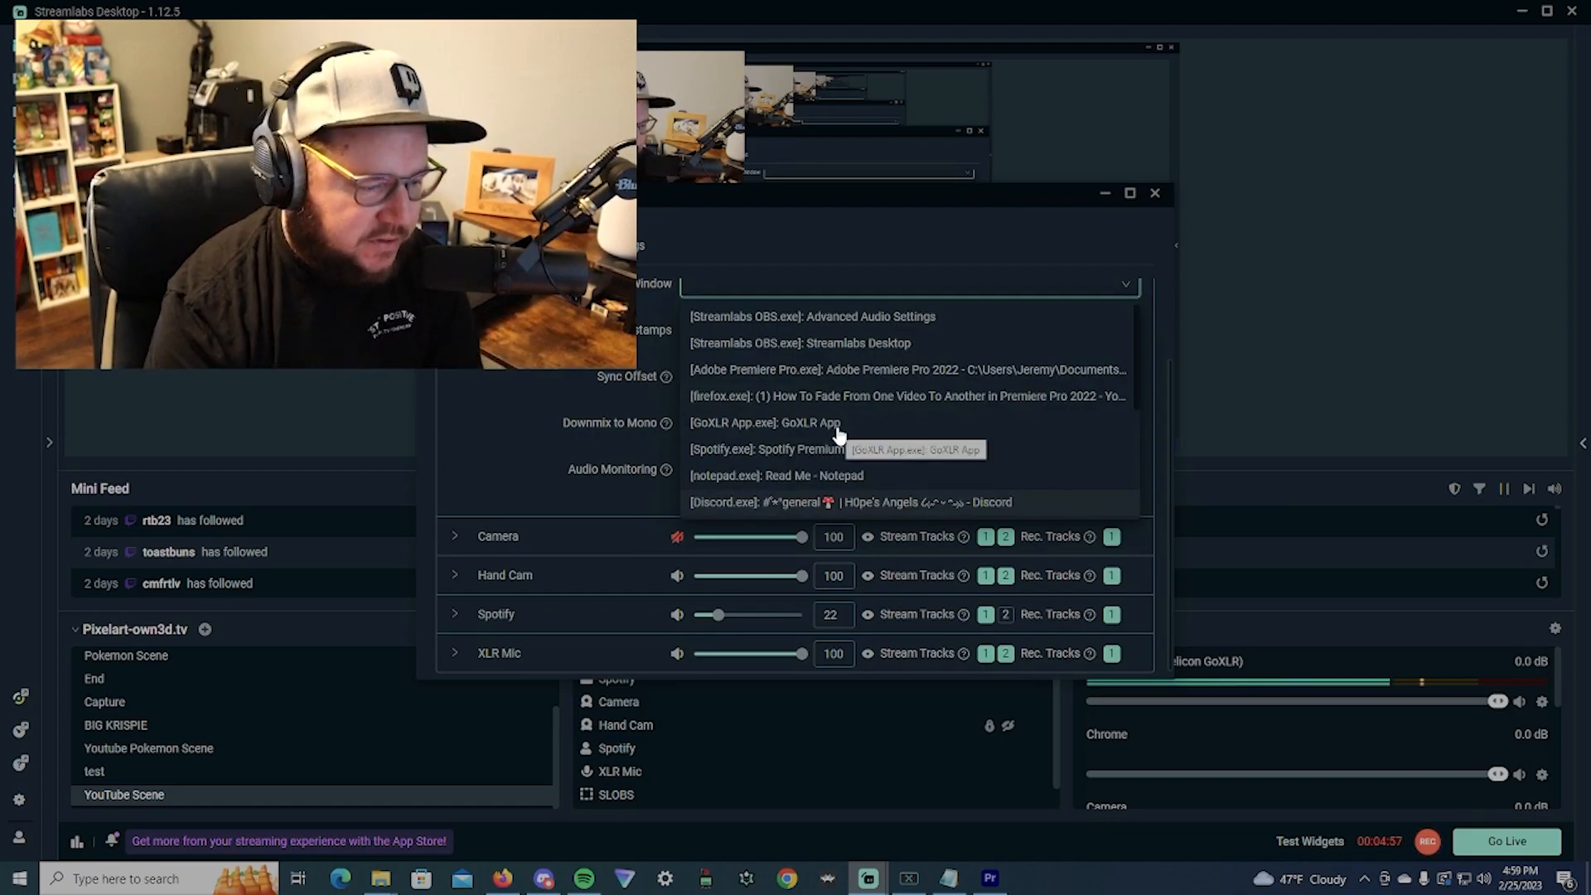
{"action": "scroll", "coordinate": [836, 432], "scroll_direction": "up", "scroll_amount": 2}
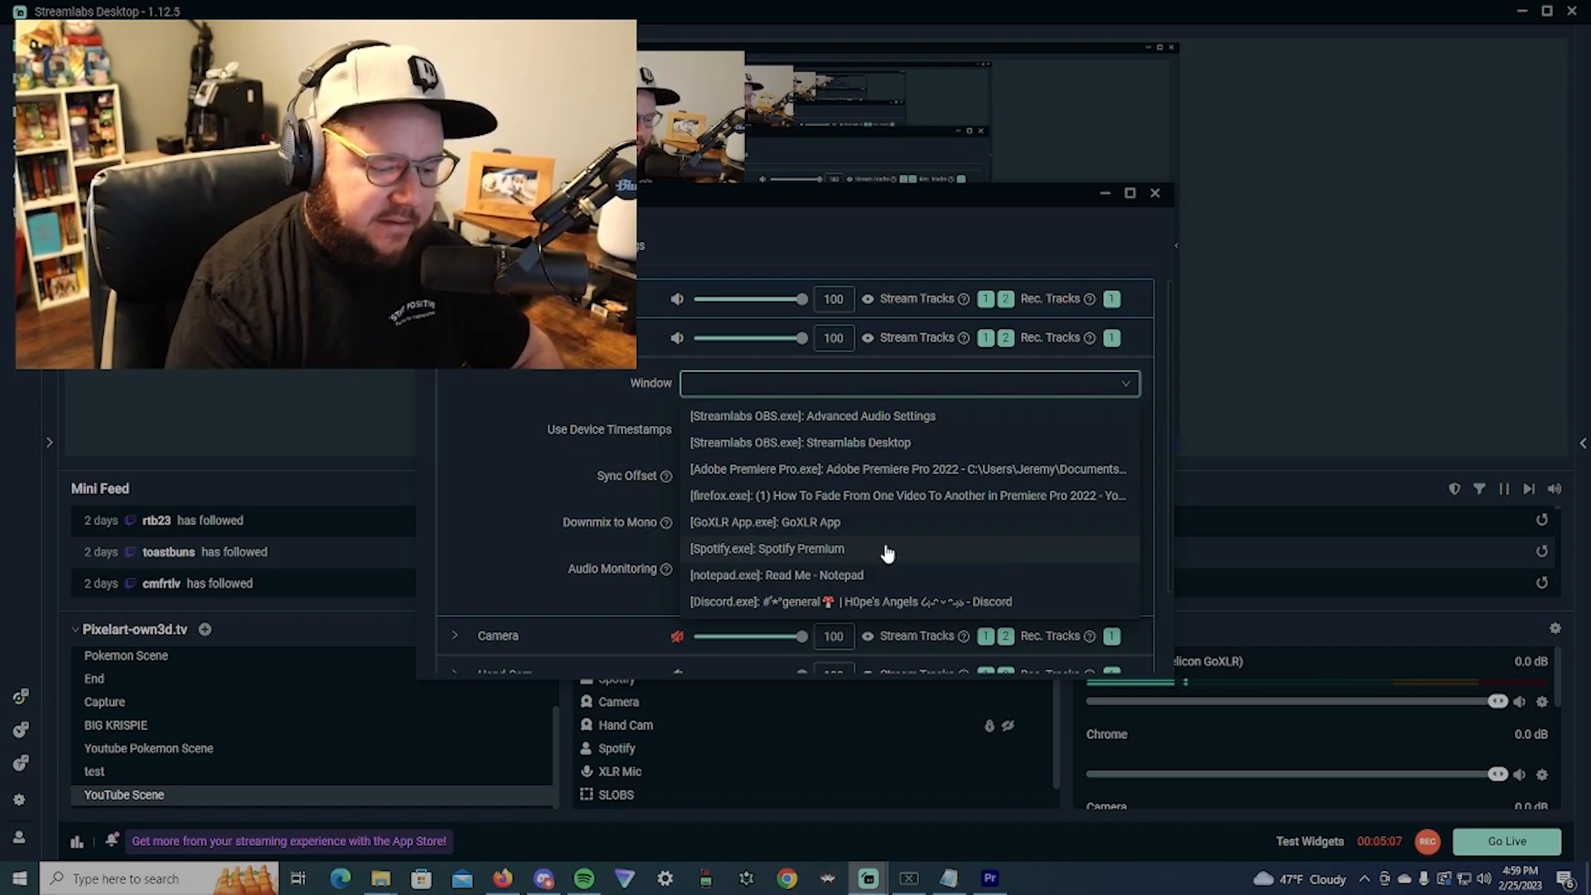
{"action": "scroll", "coordinate": [849, 552], "scroll_direction": "down", "scroll_amount": 2}
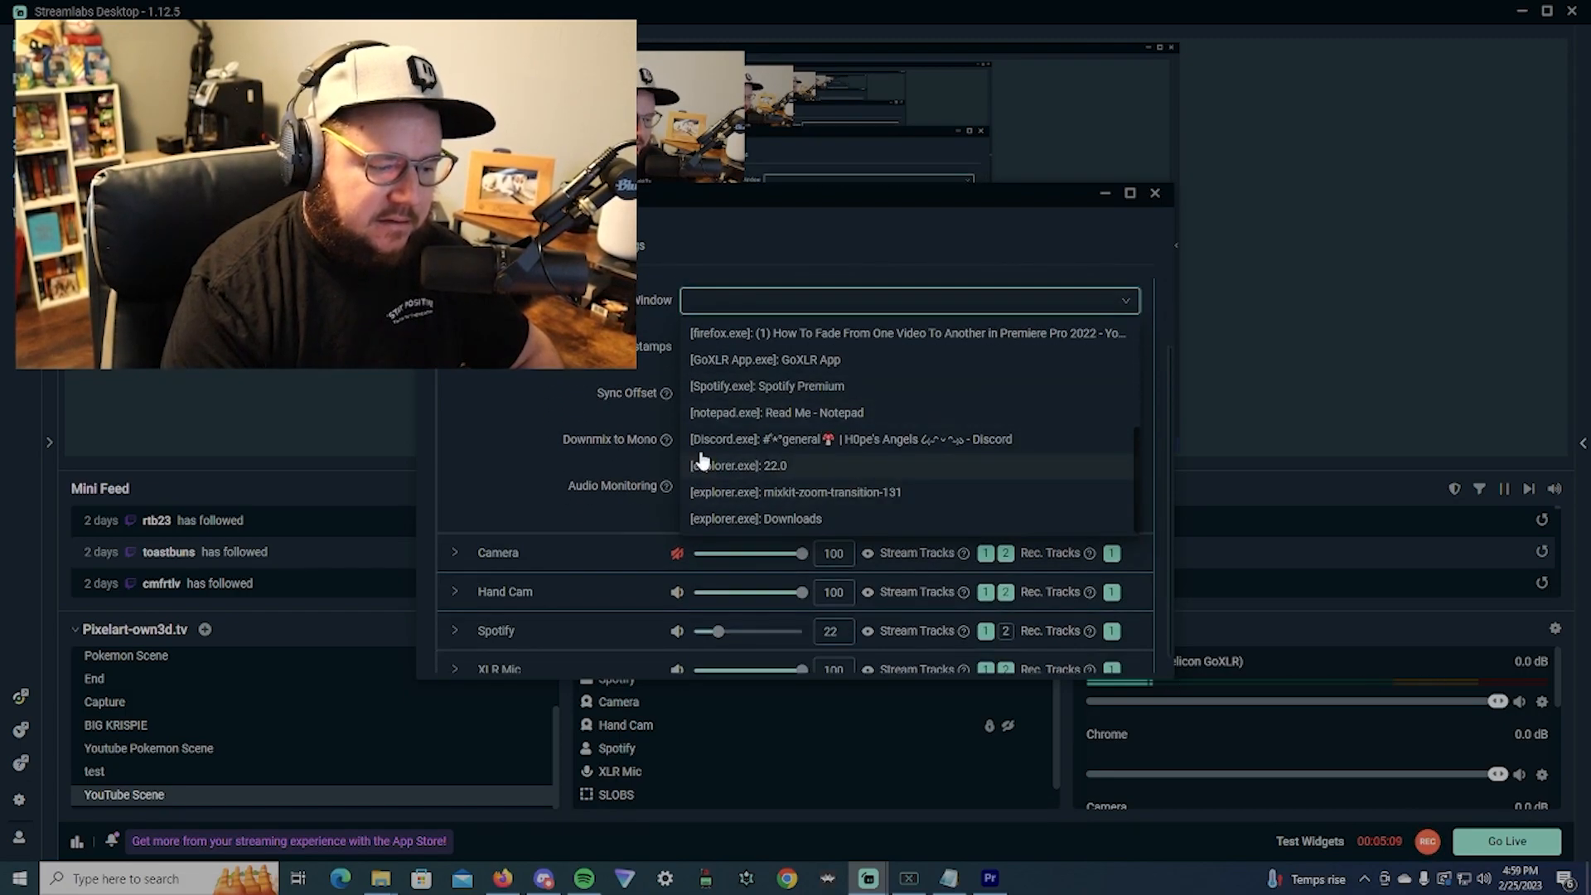
{"action": "scroll", "coordinate": [791, 388], "scroll_direction": "up", "scroll_amount": 3}
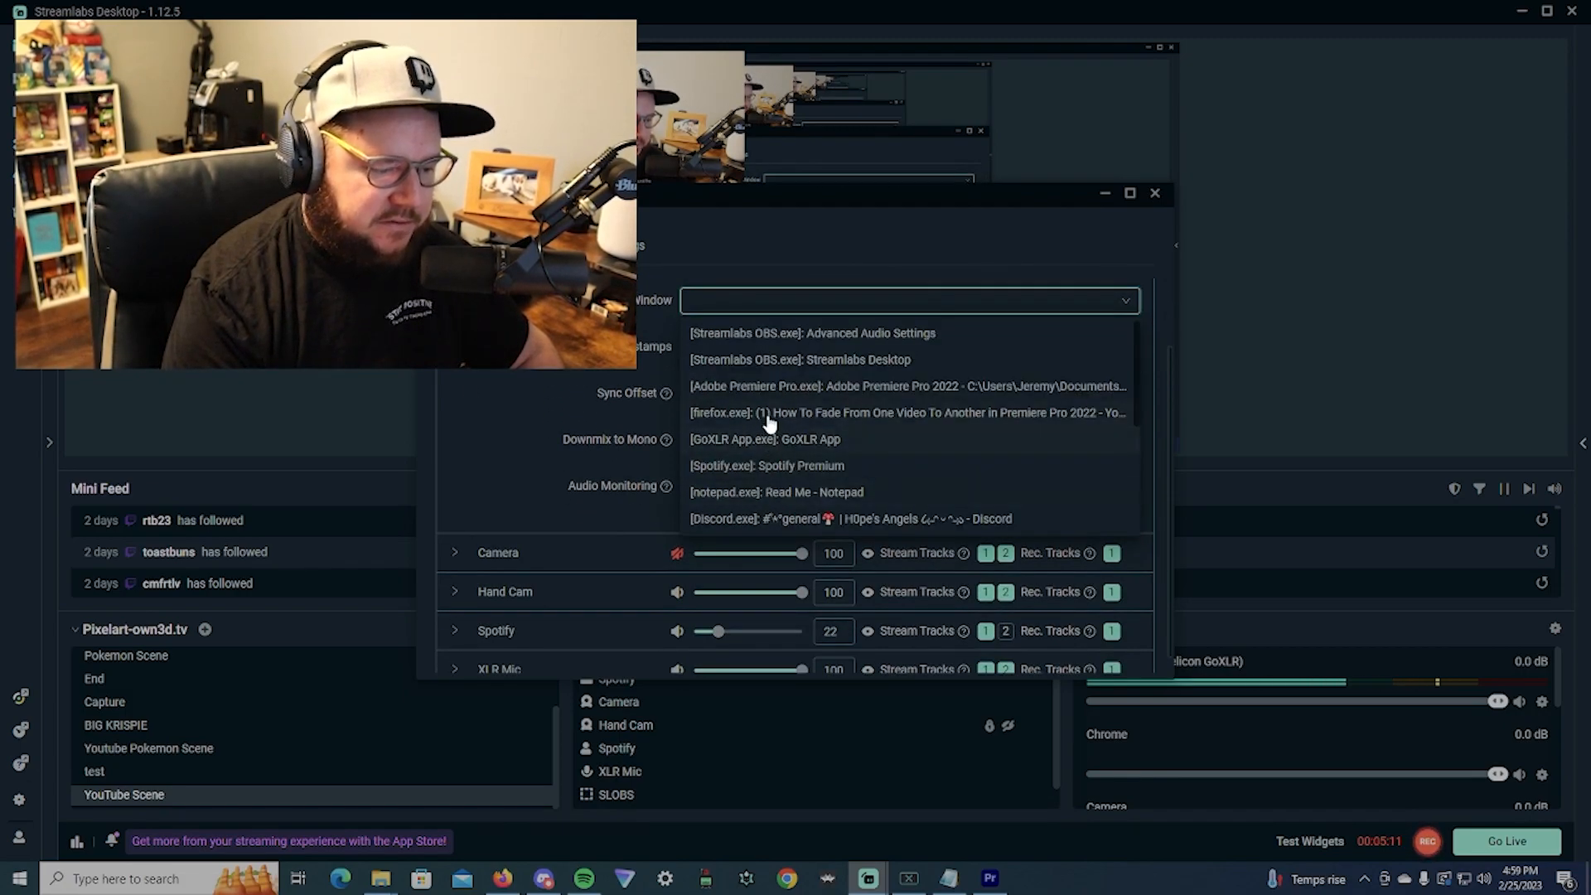
{"action": "left_click", "coordinate": [767, 413]}
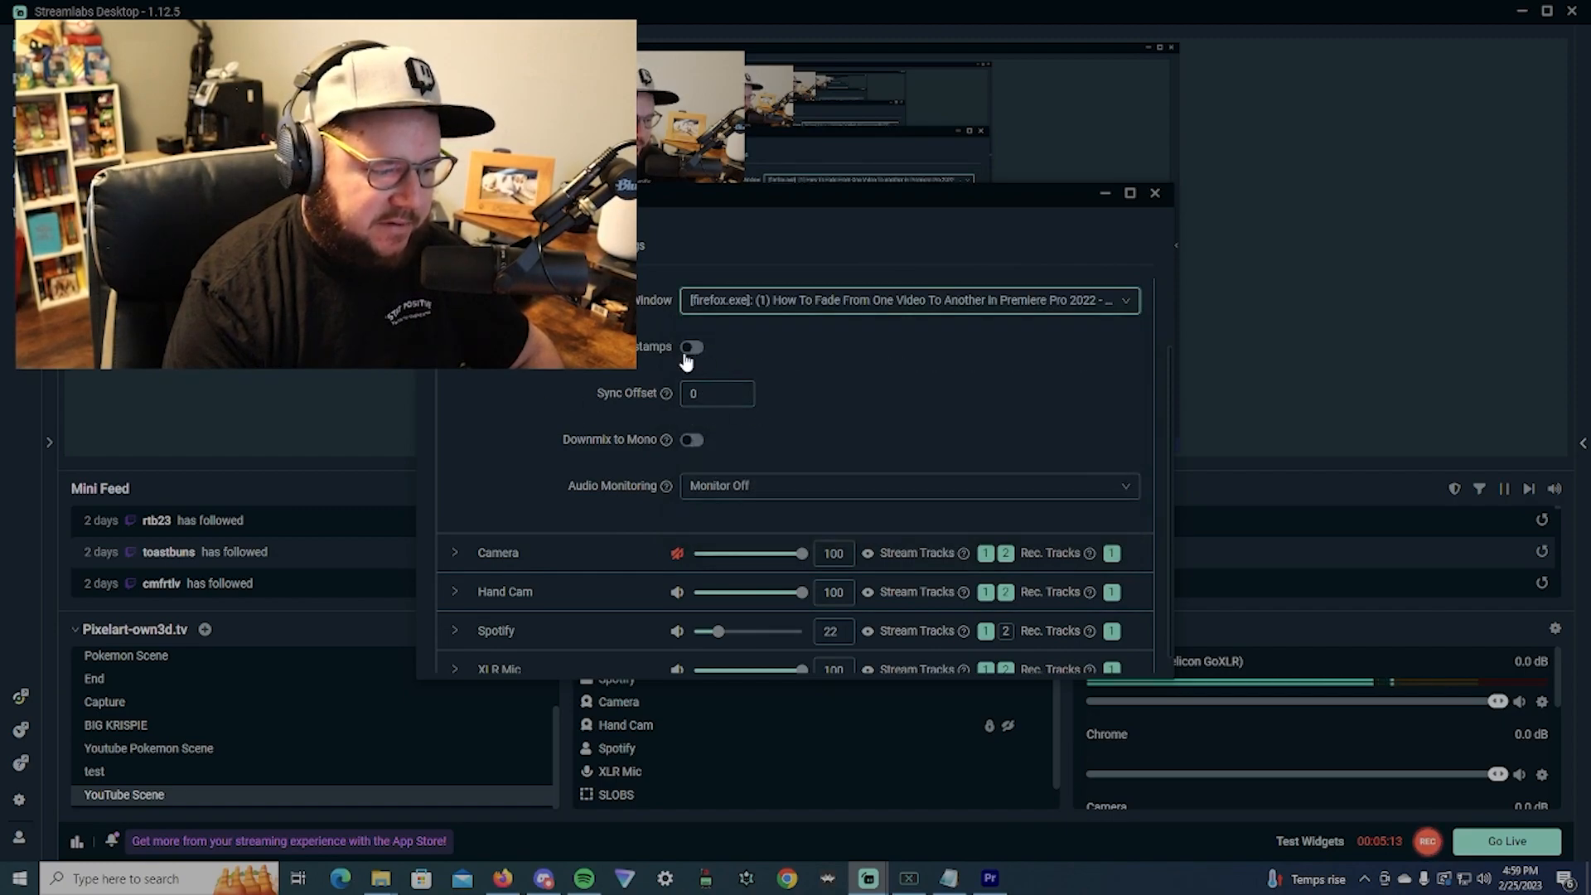
{"action": "scroll", "coordinate": [869, 392], "scroll_direction": "up", "scroll_amount": 2}
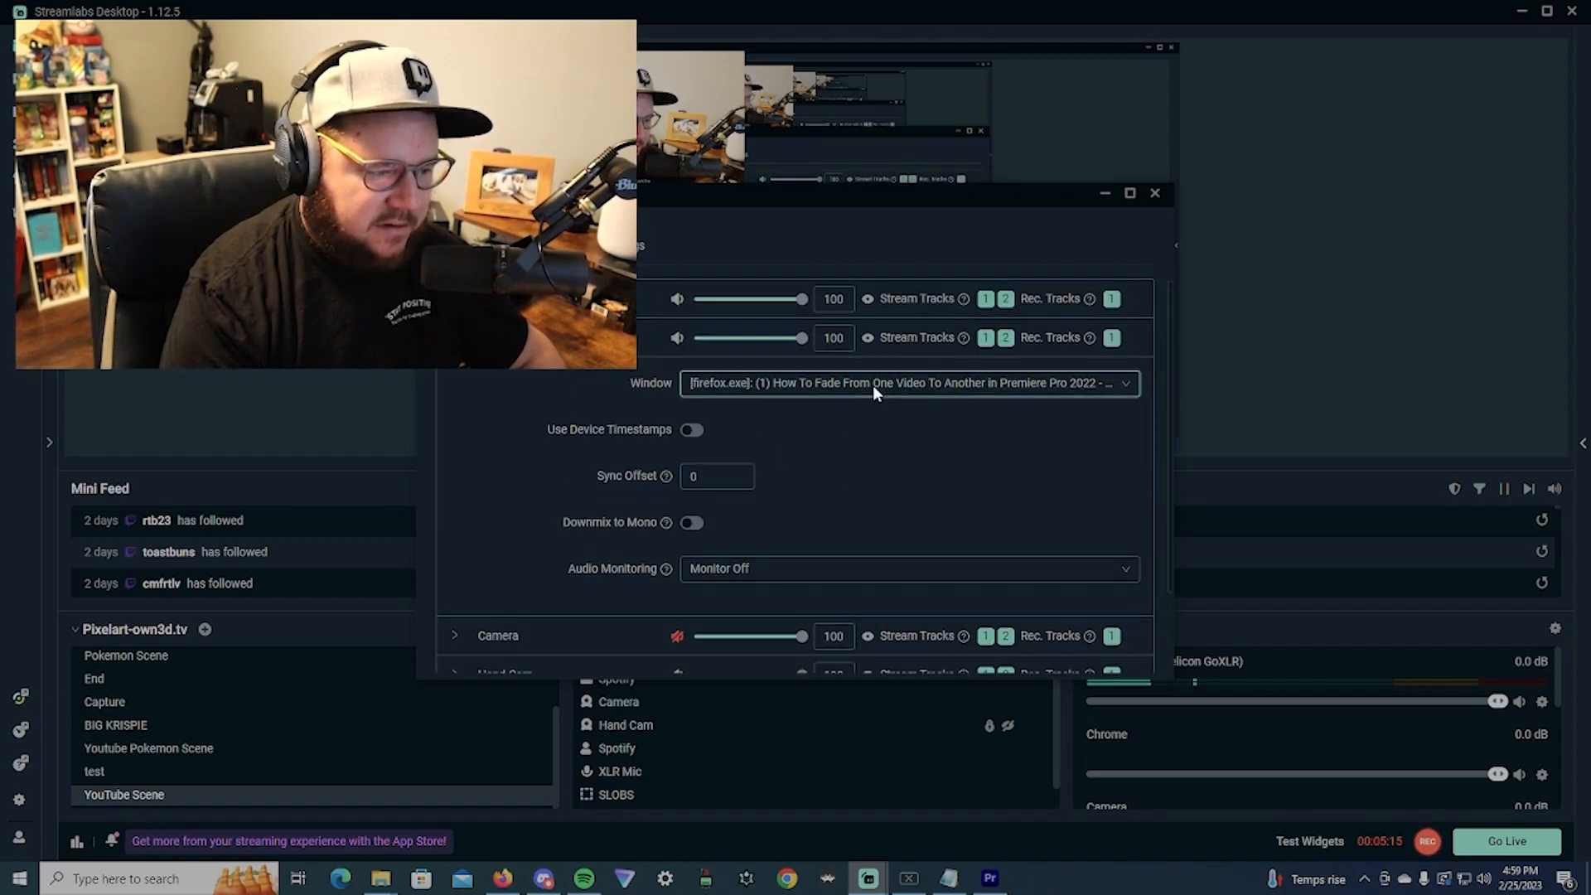
{"action": "left_click", "coordinate": [1006, 339]}
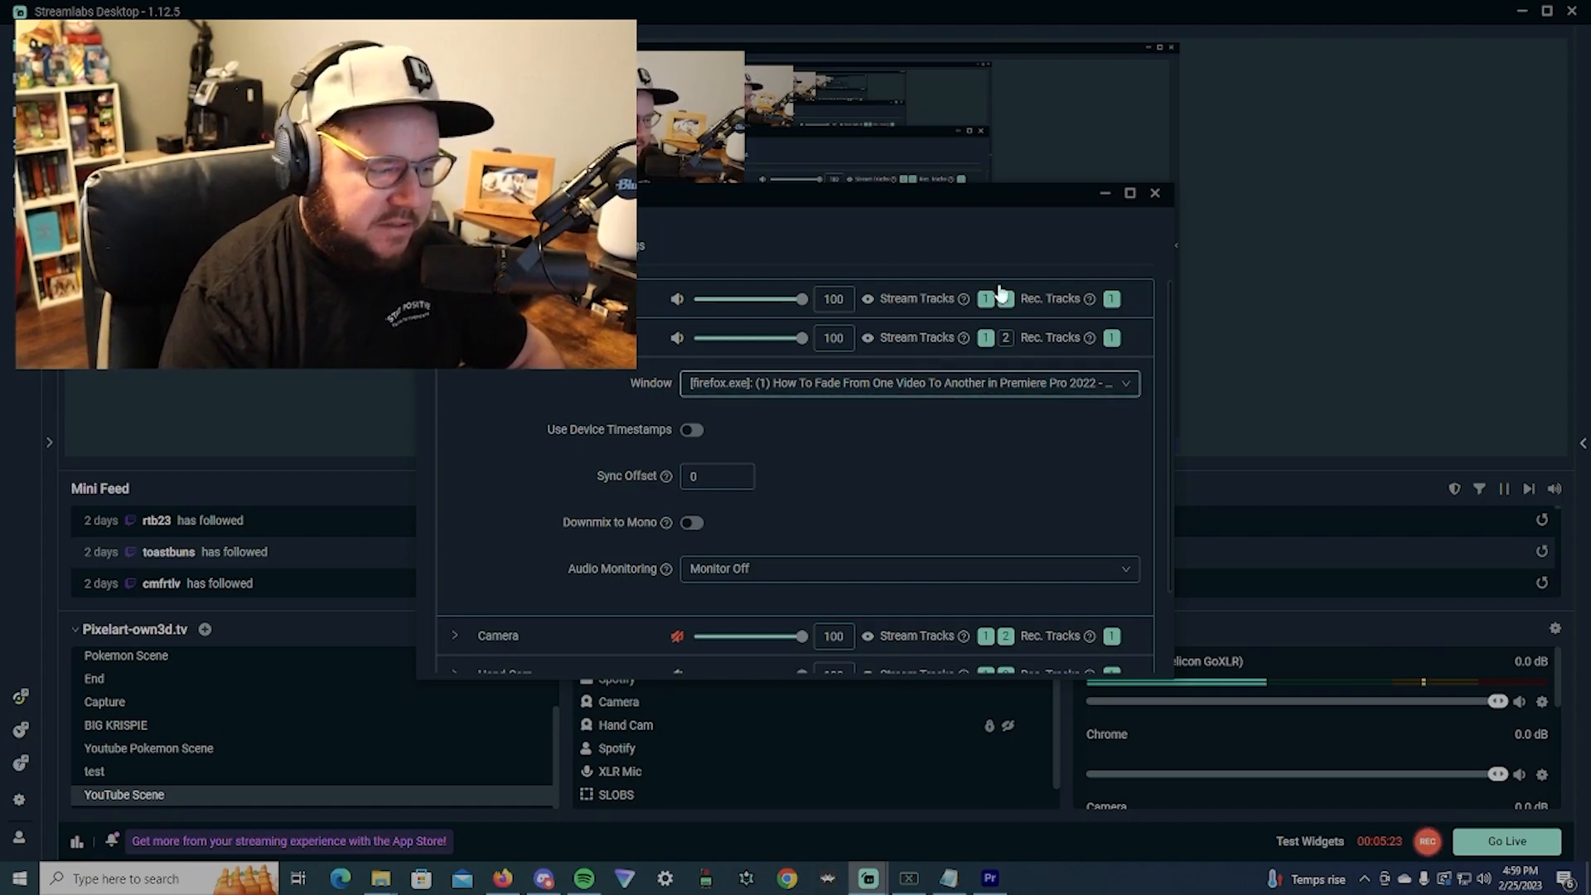
{"action": "left_click", "coordinate": [1150, 194]}
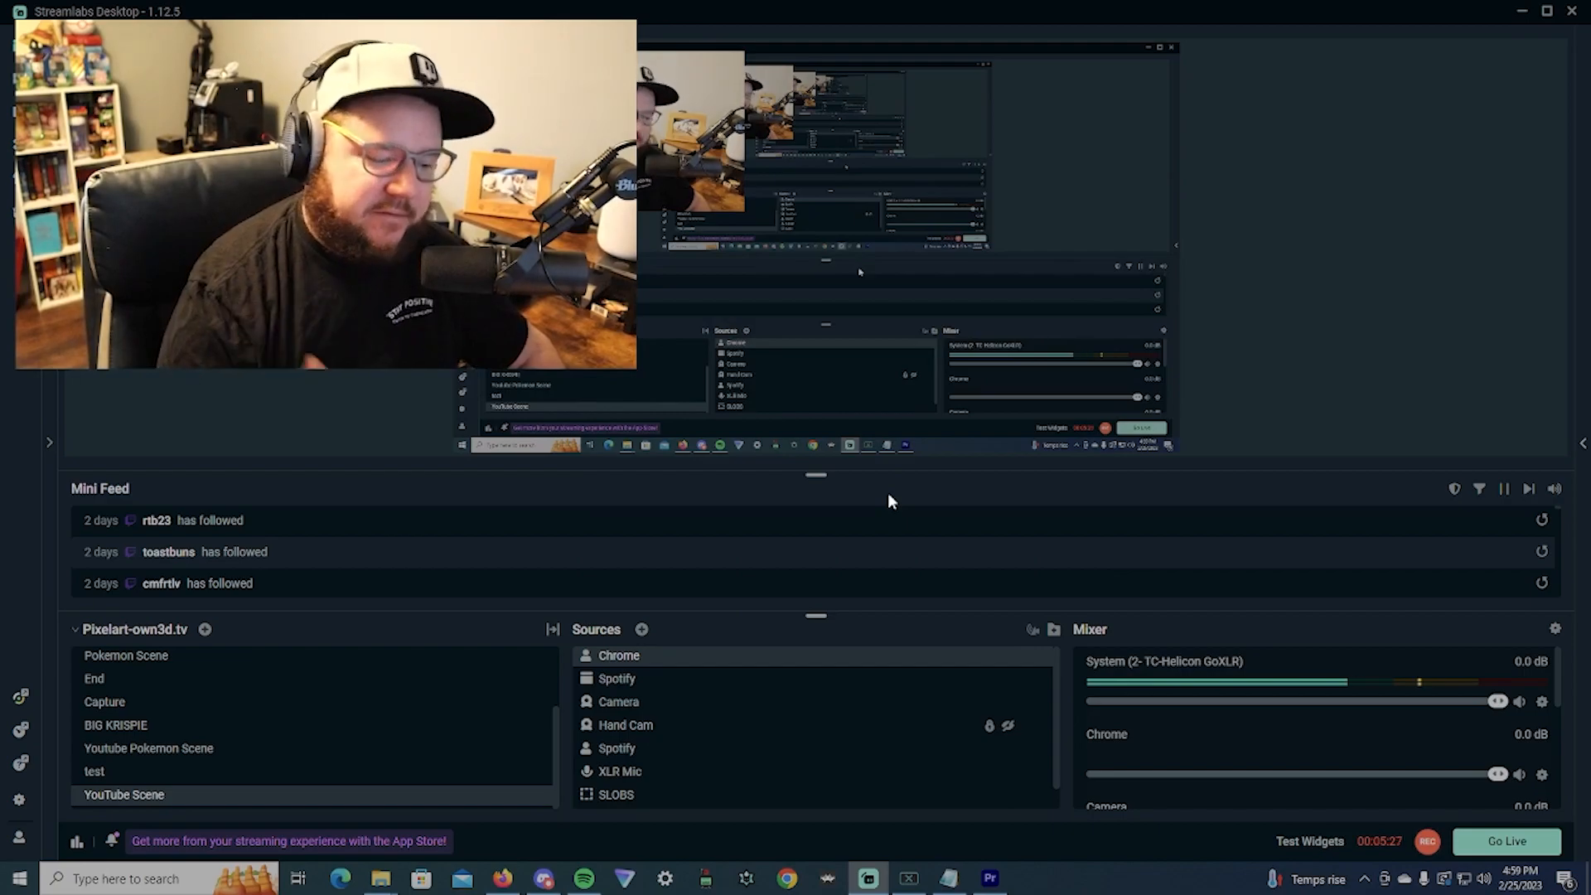
{"action": "left_click", "coordinate": [642, 629]}
{"action": "scroll", "coordinate": [535, 586], "scroll_direction": "down", "scroll_amount": 3}
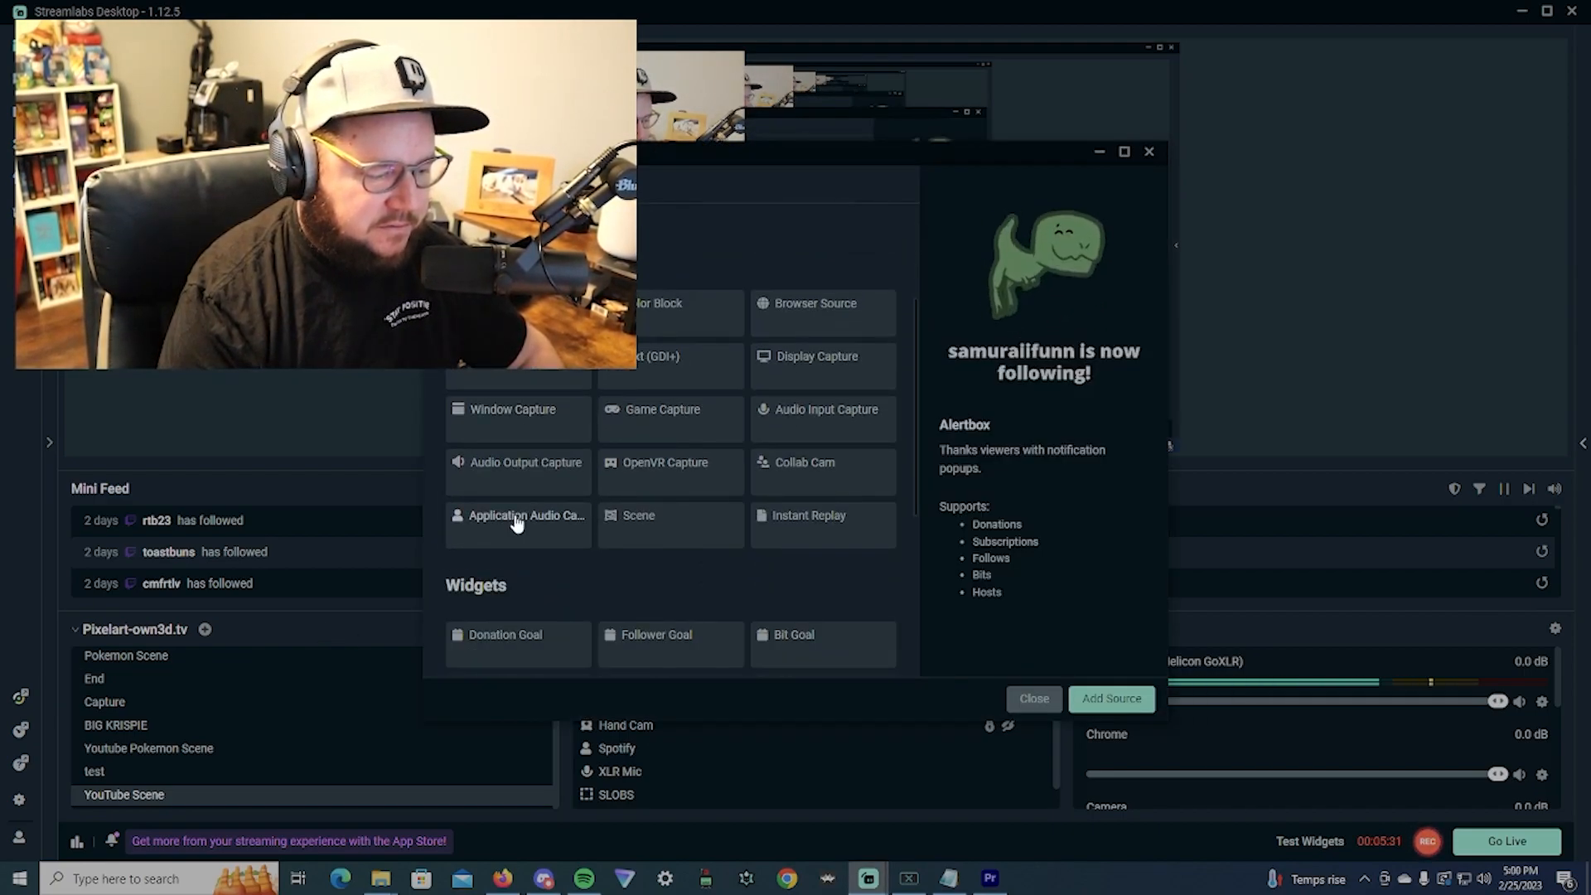
{"action": "scroll", "coordinate": [517, 522], "scroll_direction": "down", "scroll_amount": 2}
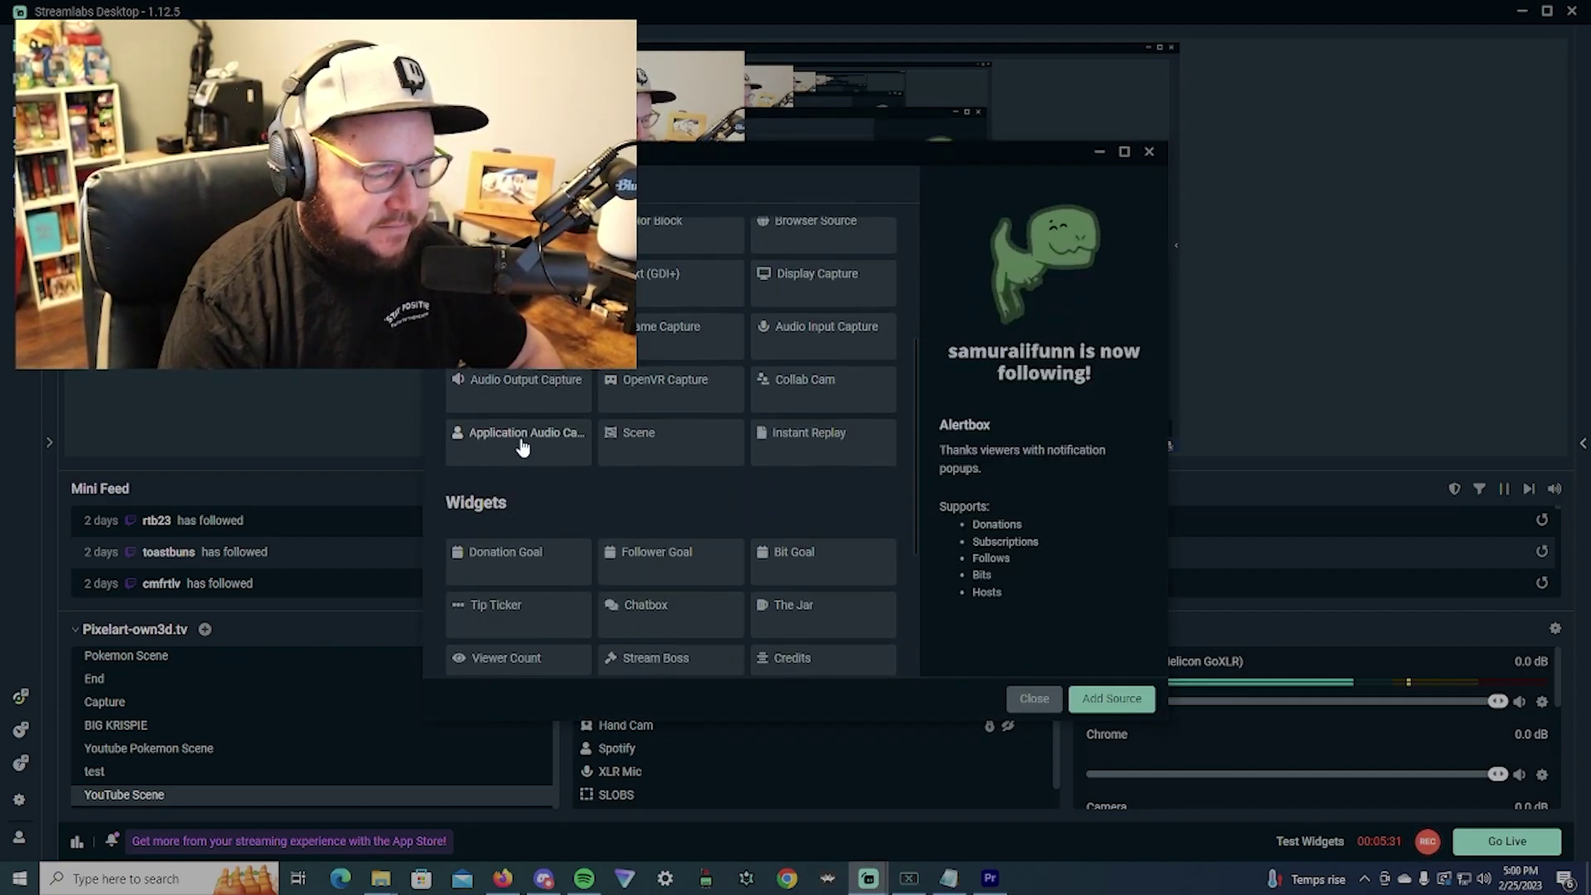
{"action": "left_click", "coordinate": [1111, 699]}
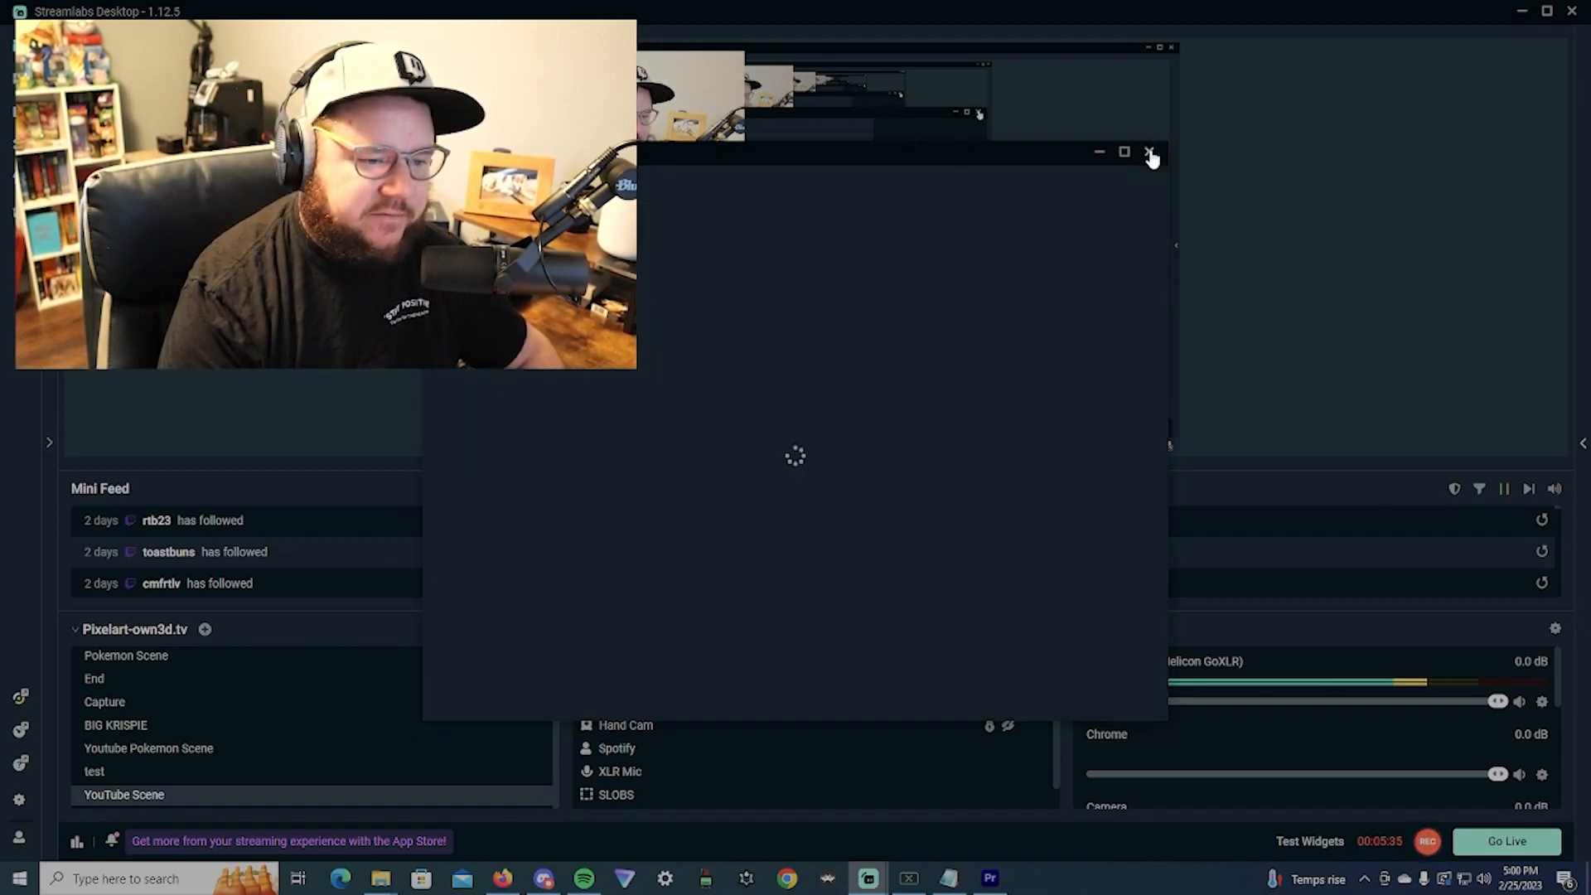
{"action": "left_click", "coordinate": [1151, 155]}
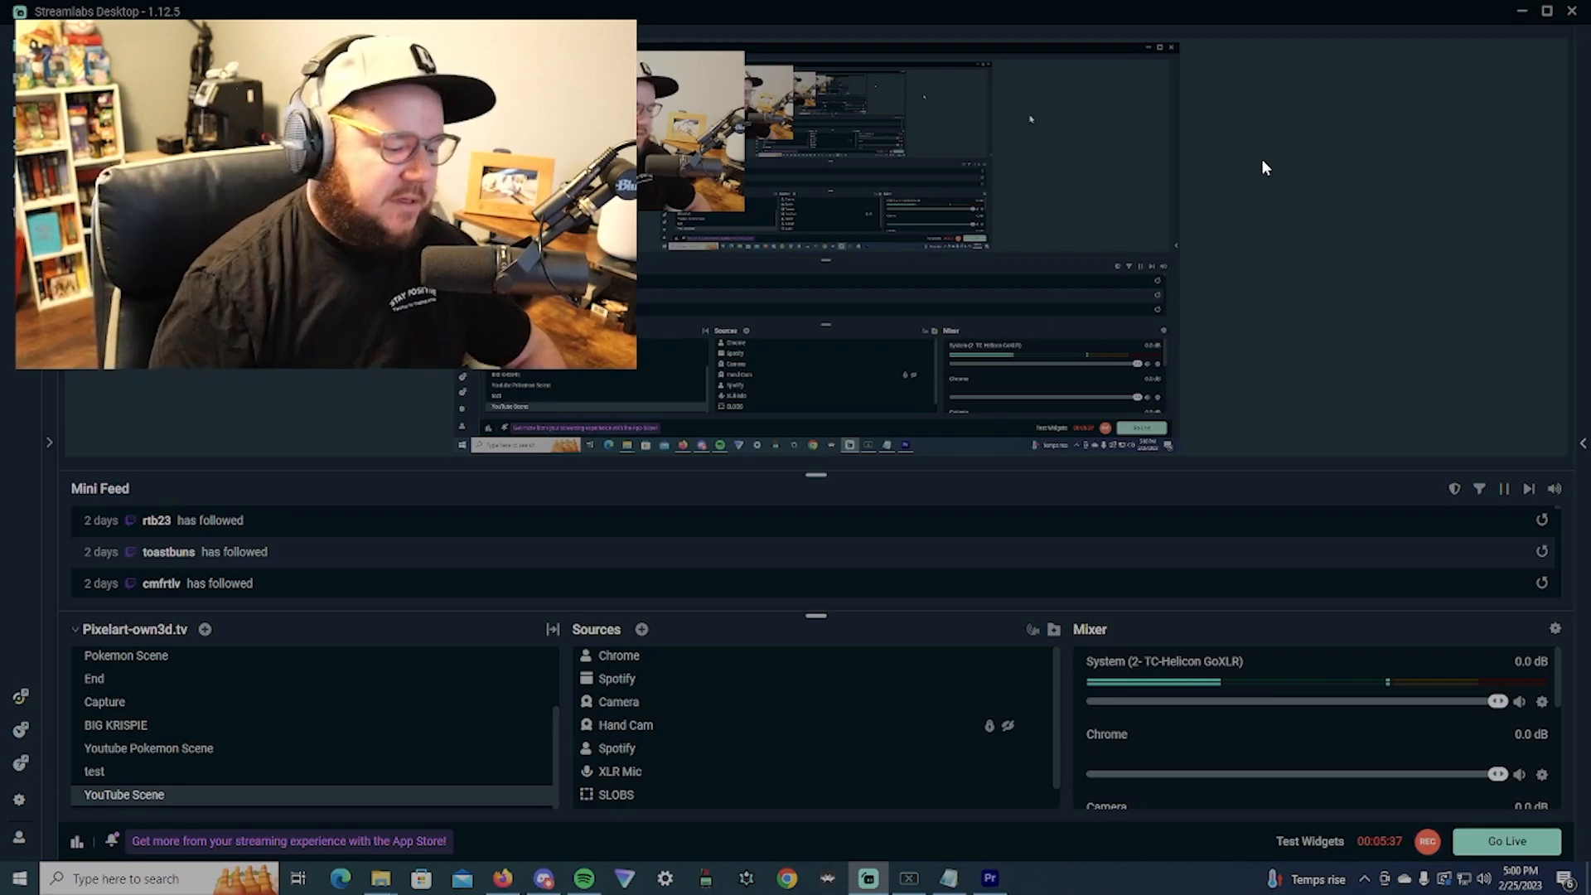